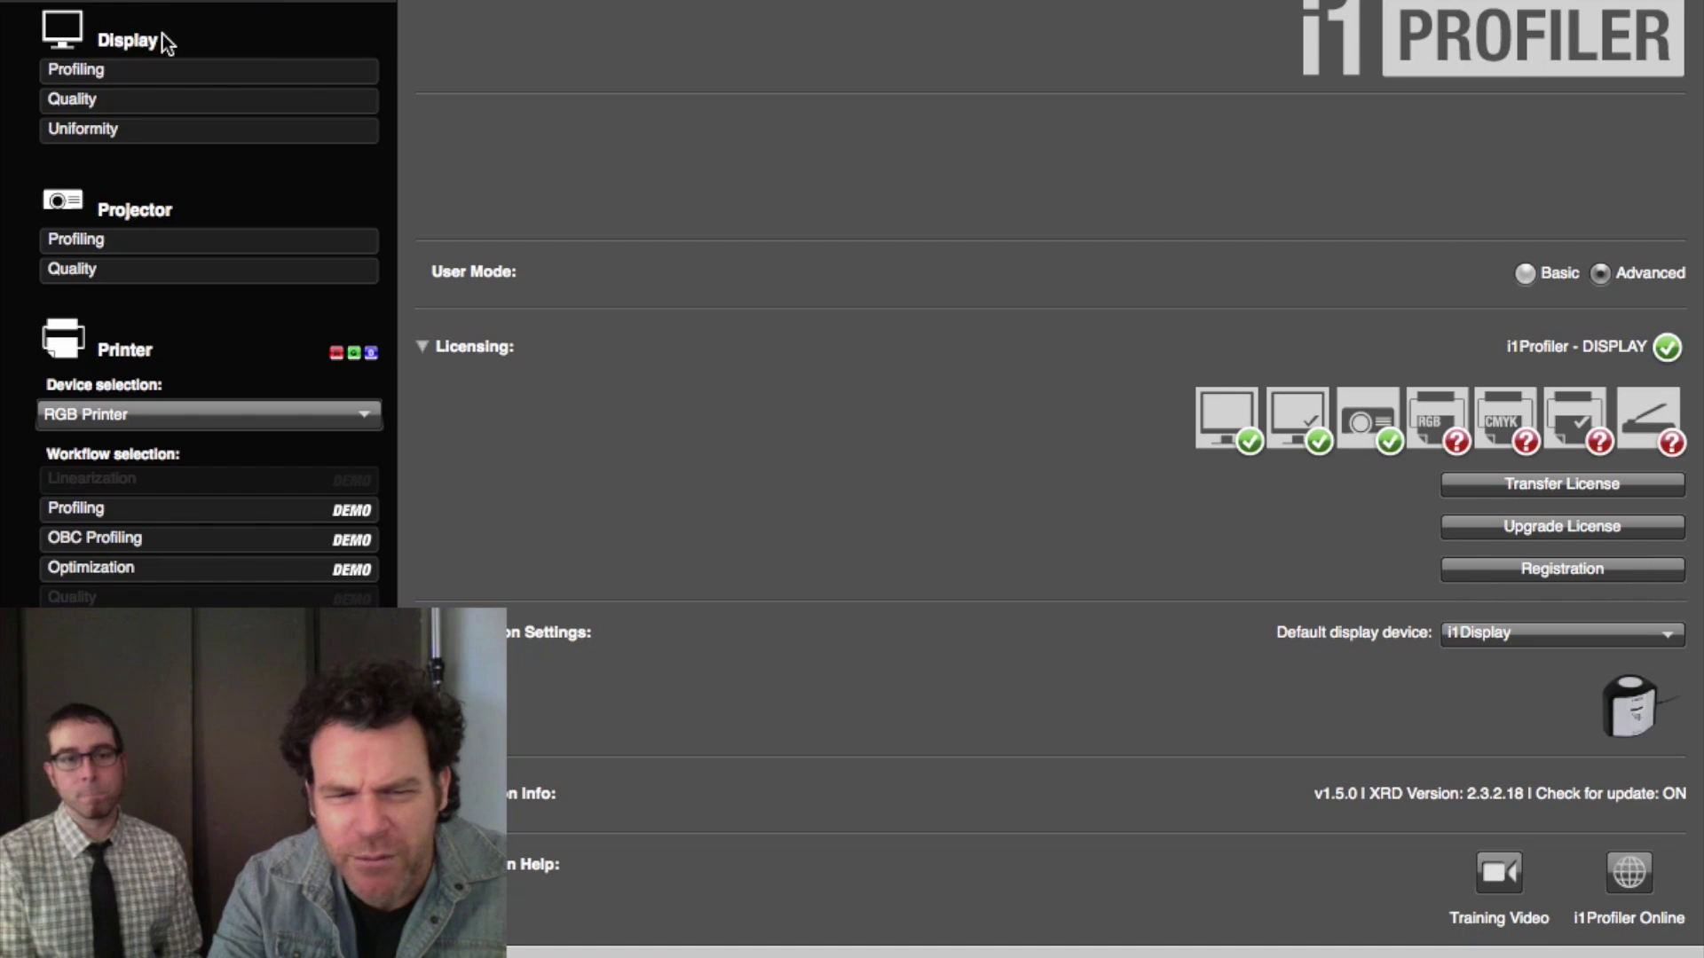
Start display profiling and set the iMac's display technology type to CCFL
{"action": "left_click", "coordinate": [99, 78]}
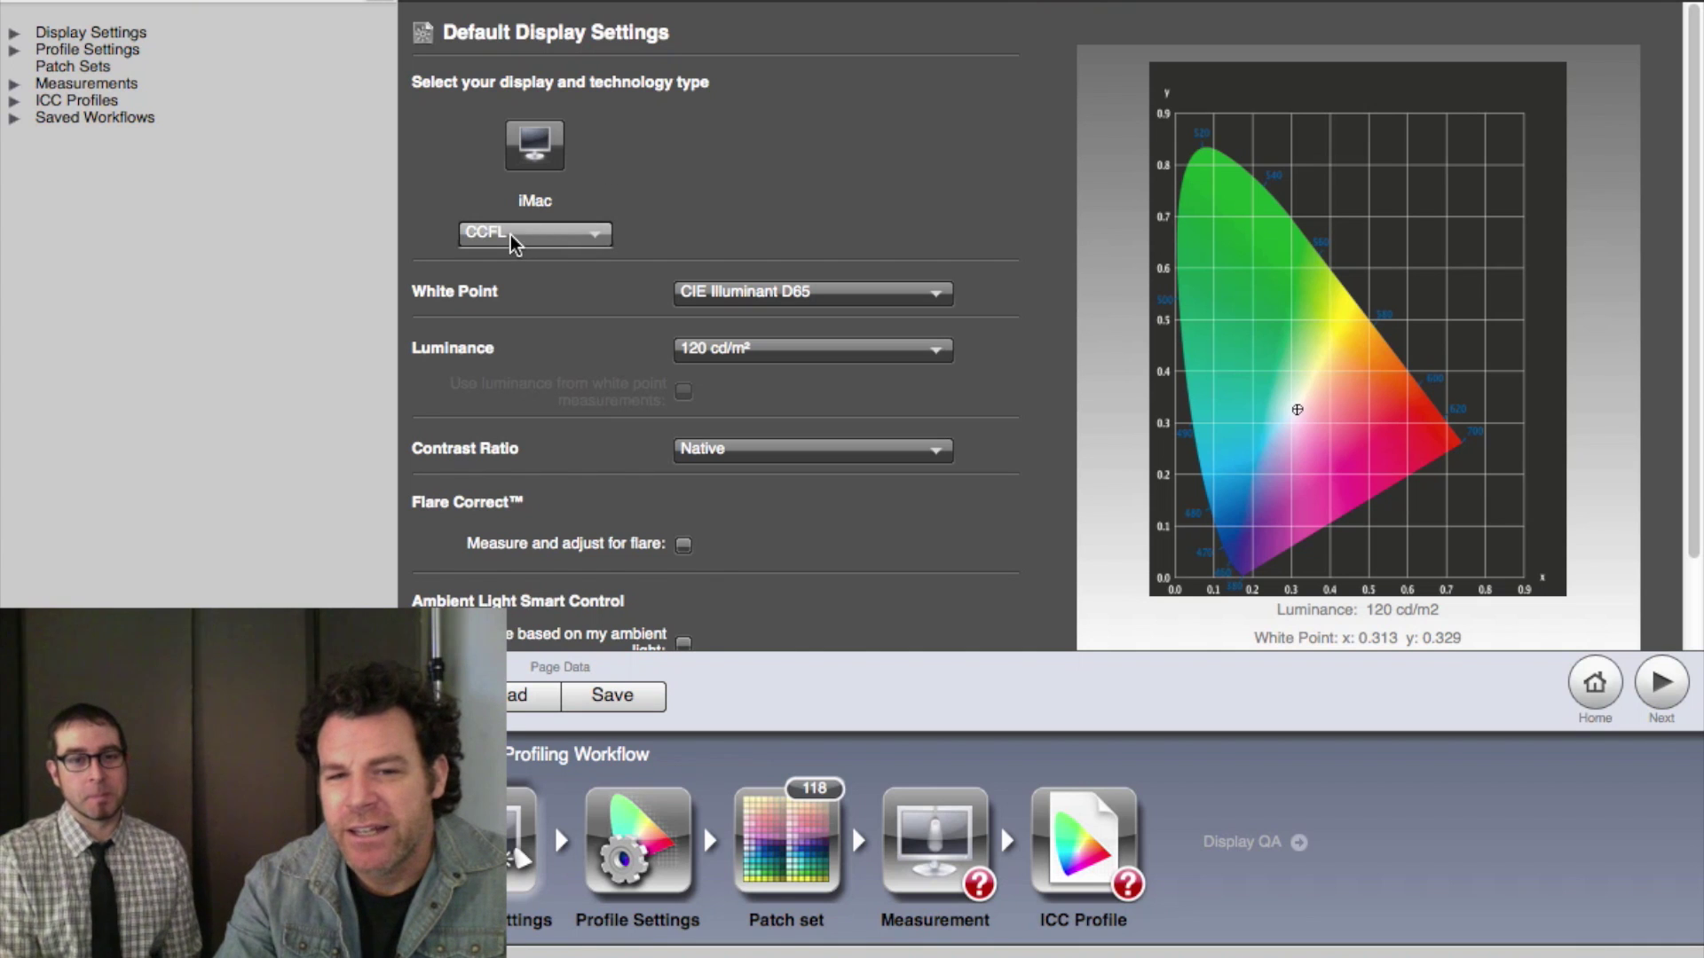
{"action": "left_click", "coordinate": [586, 247]}
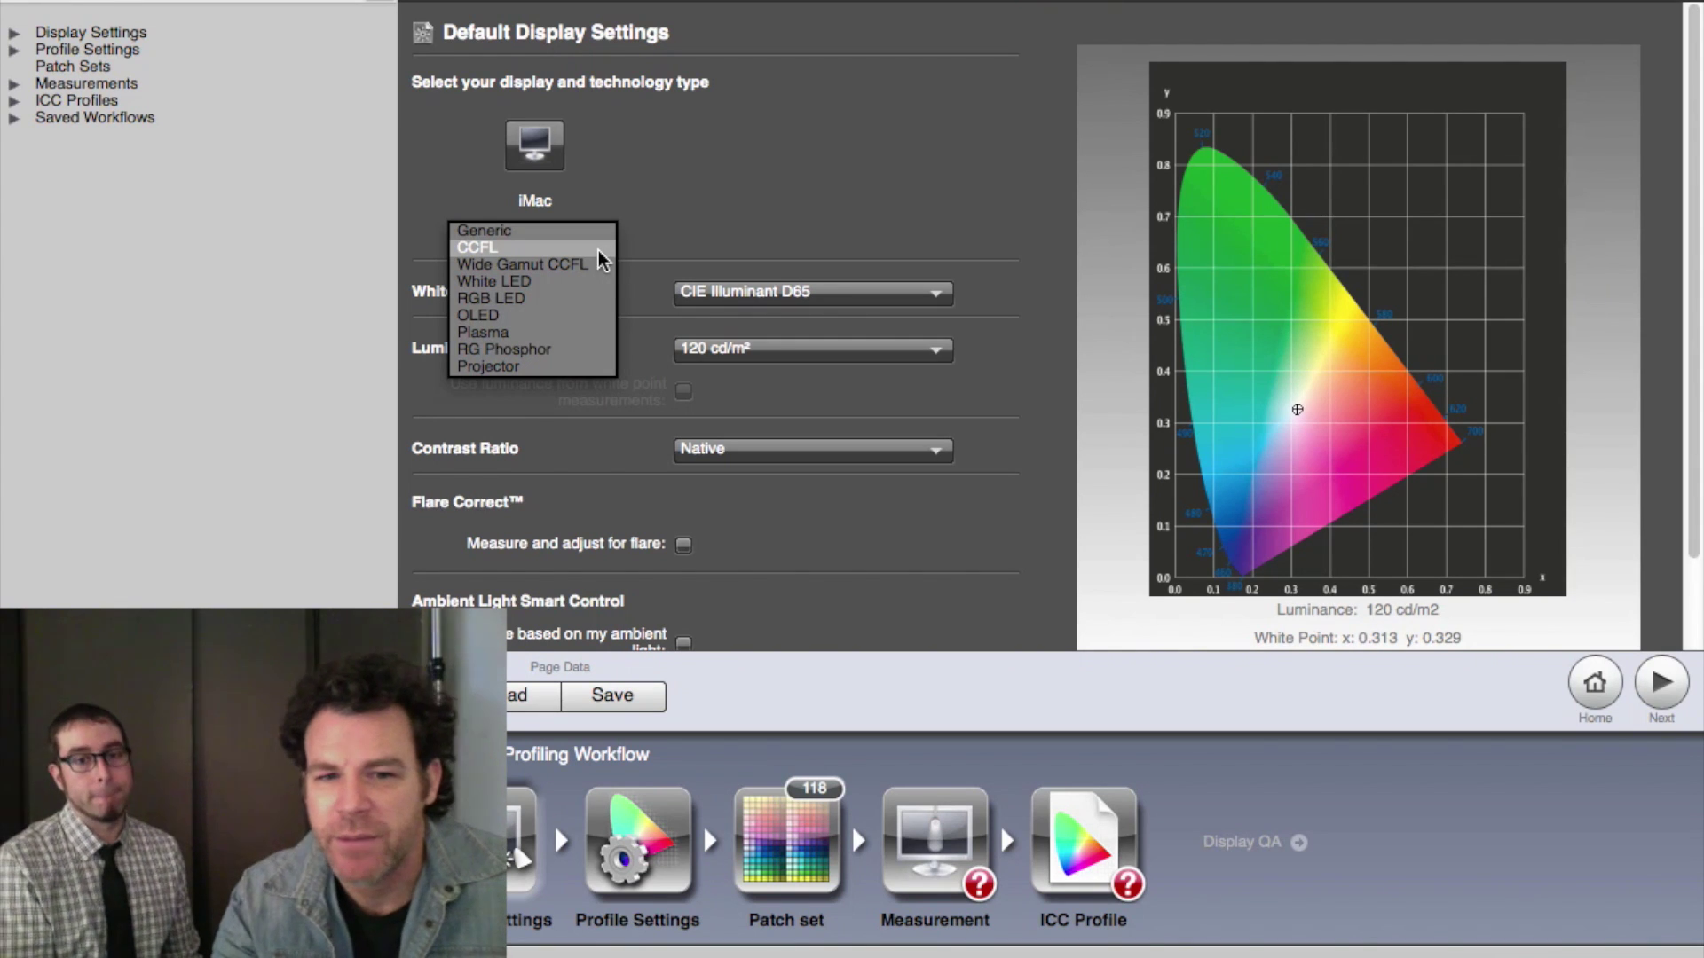
{"action": "left_click", "coordinate": [600, 252]}
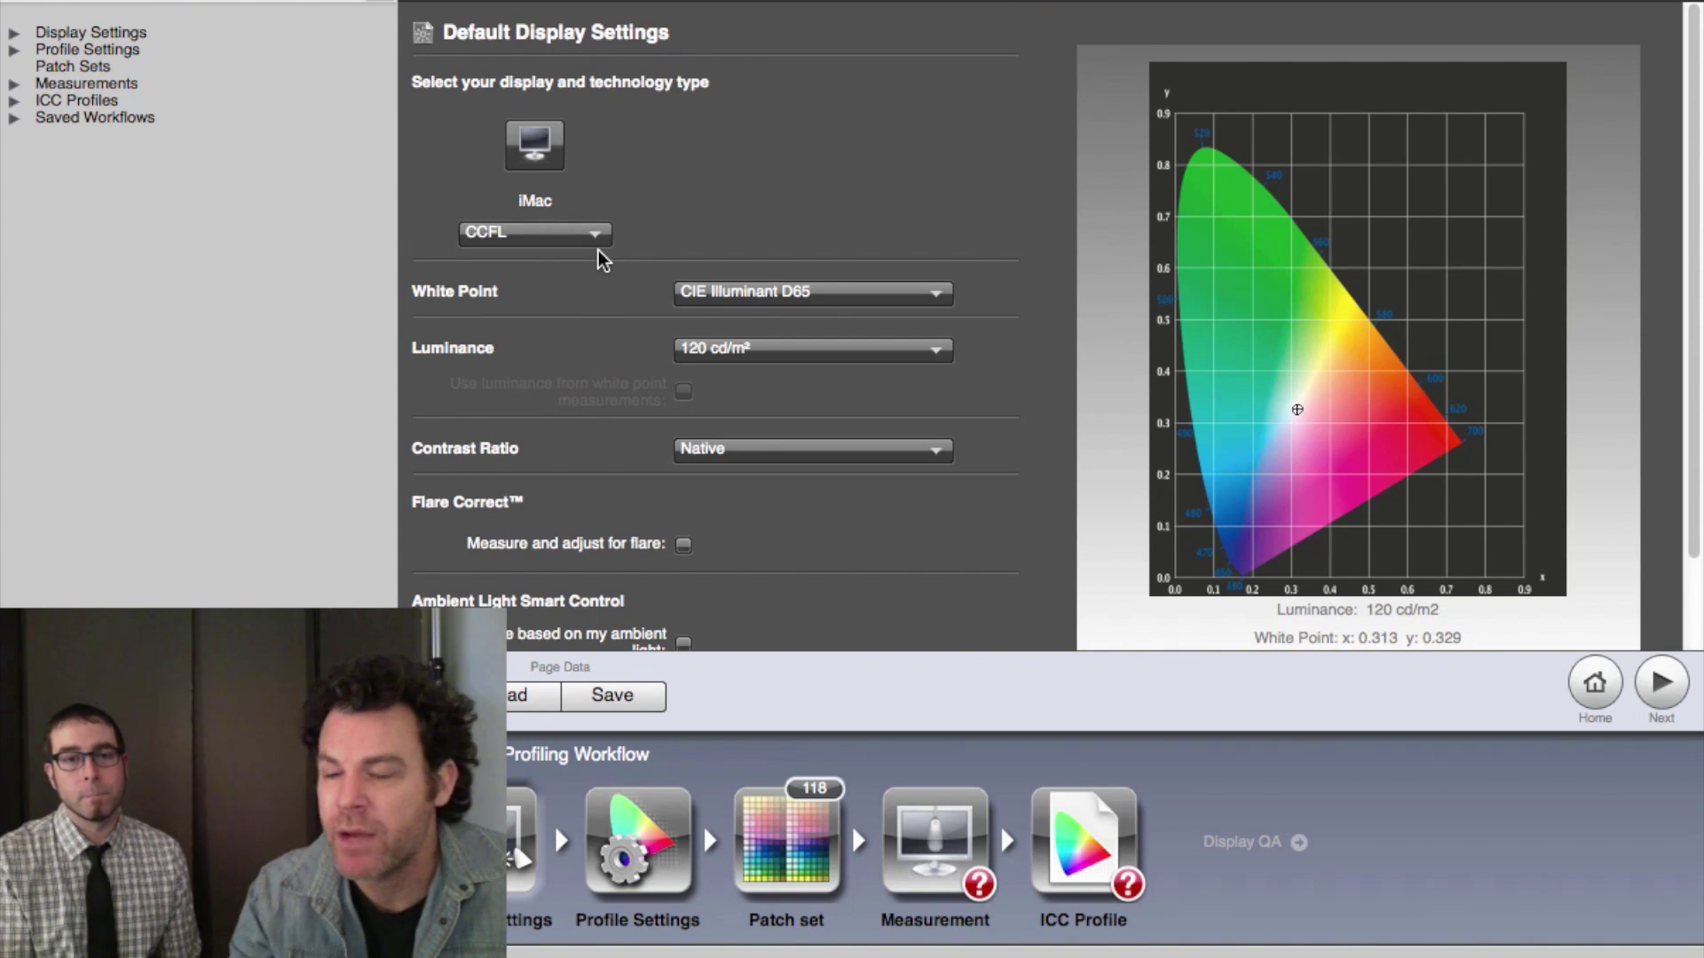
{"action": "left_click", "coordinate": [587, 235]}
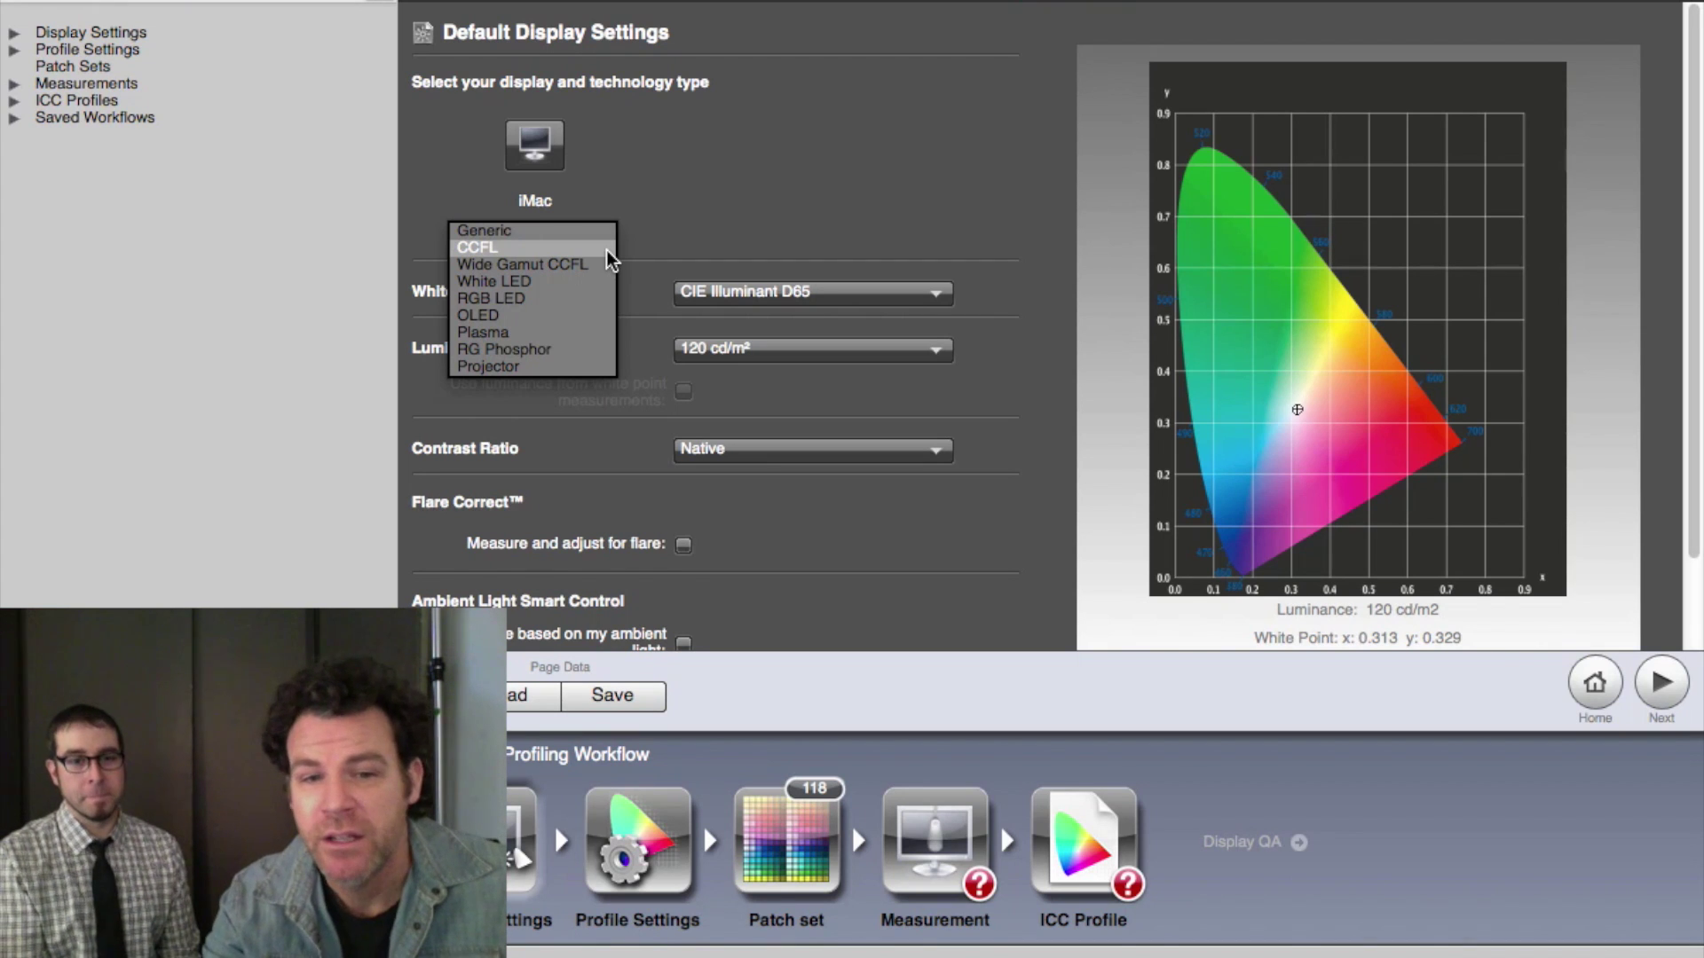
{"action": "left_click", "coordinate": [607, 252]}
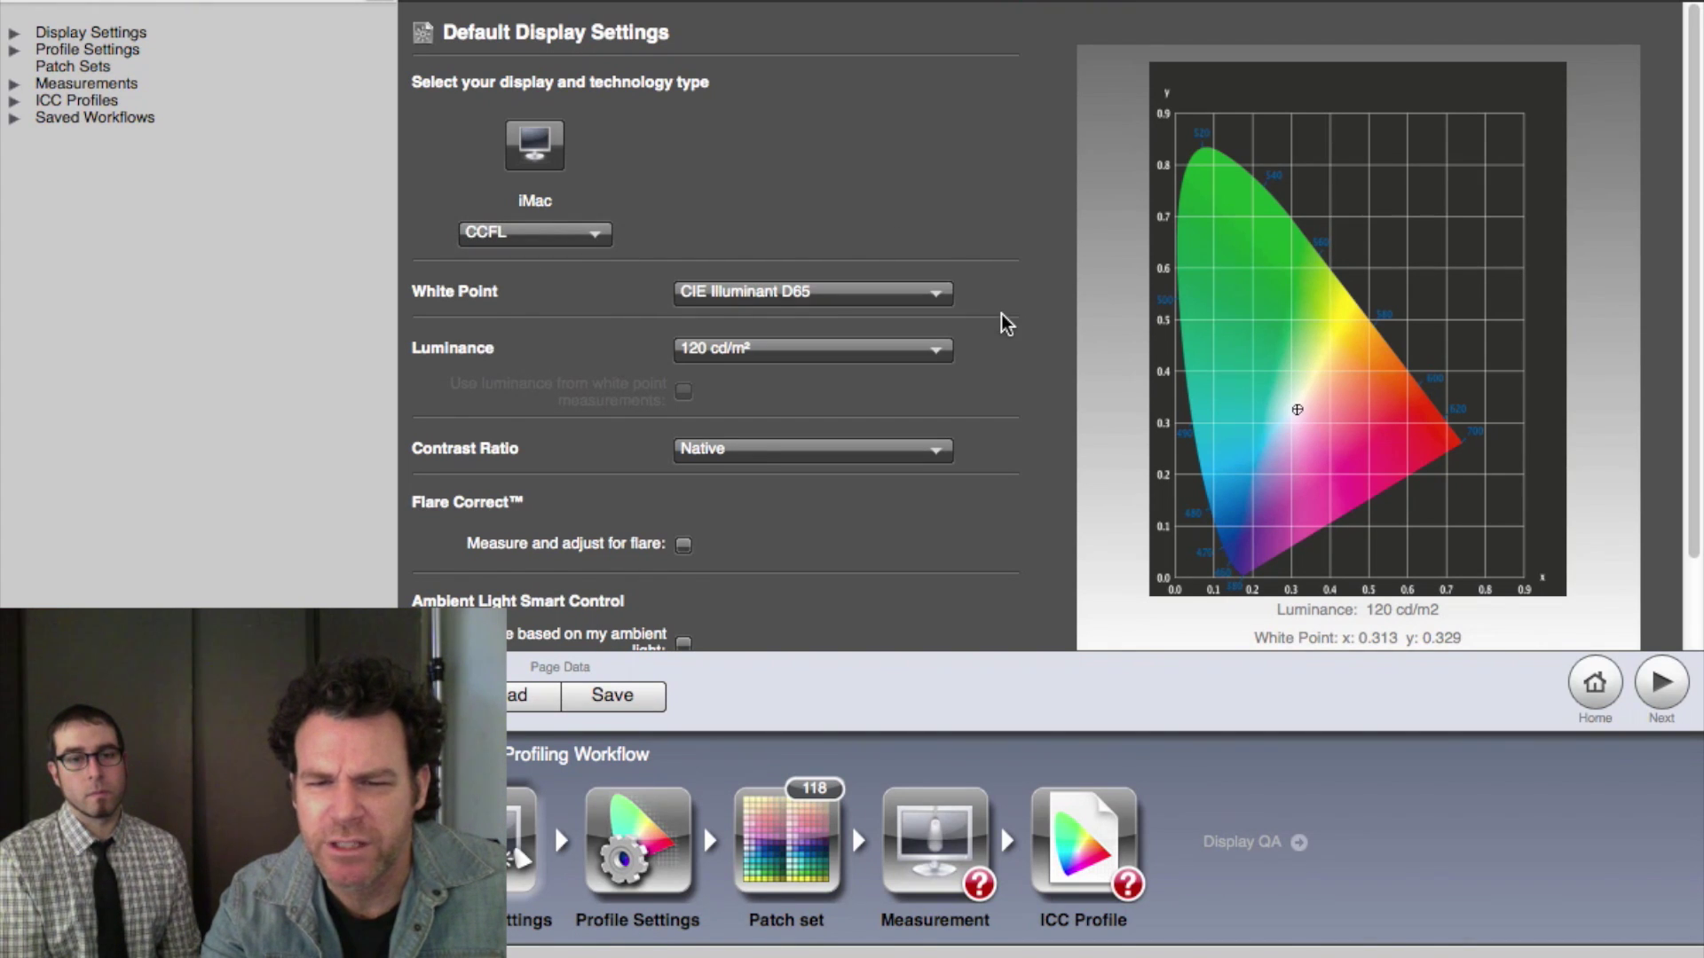
{"action": "left_click", "coordinate": [934, 293]}
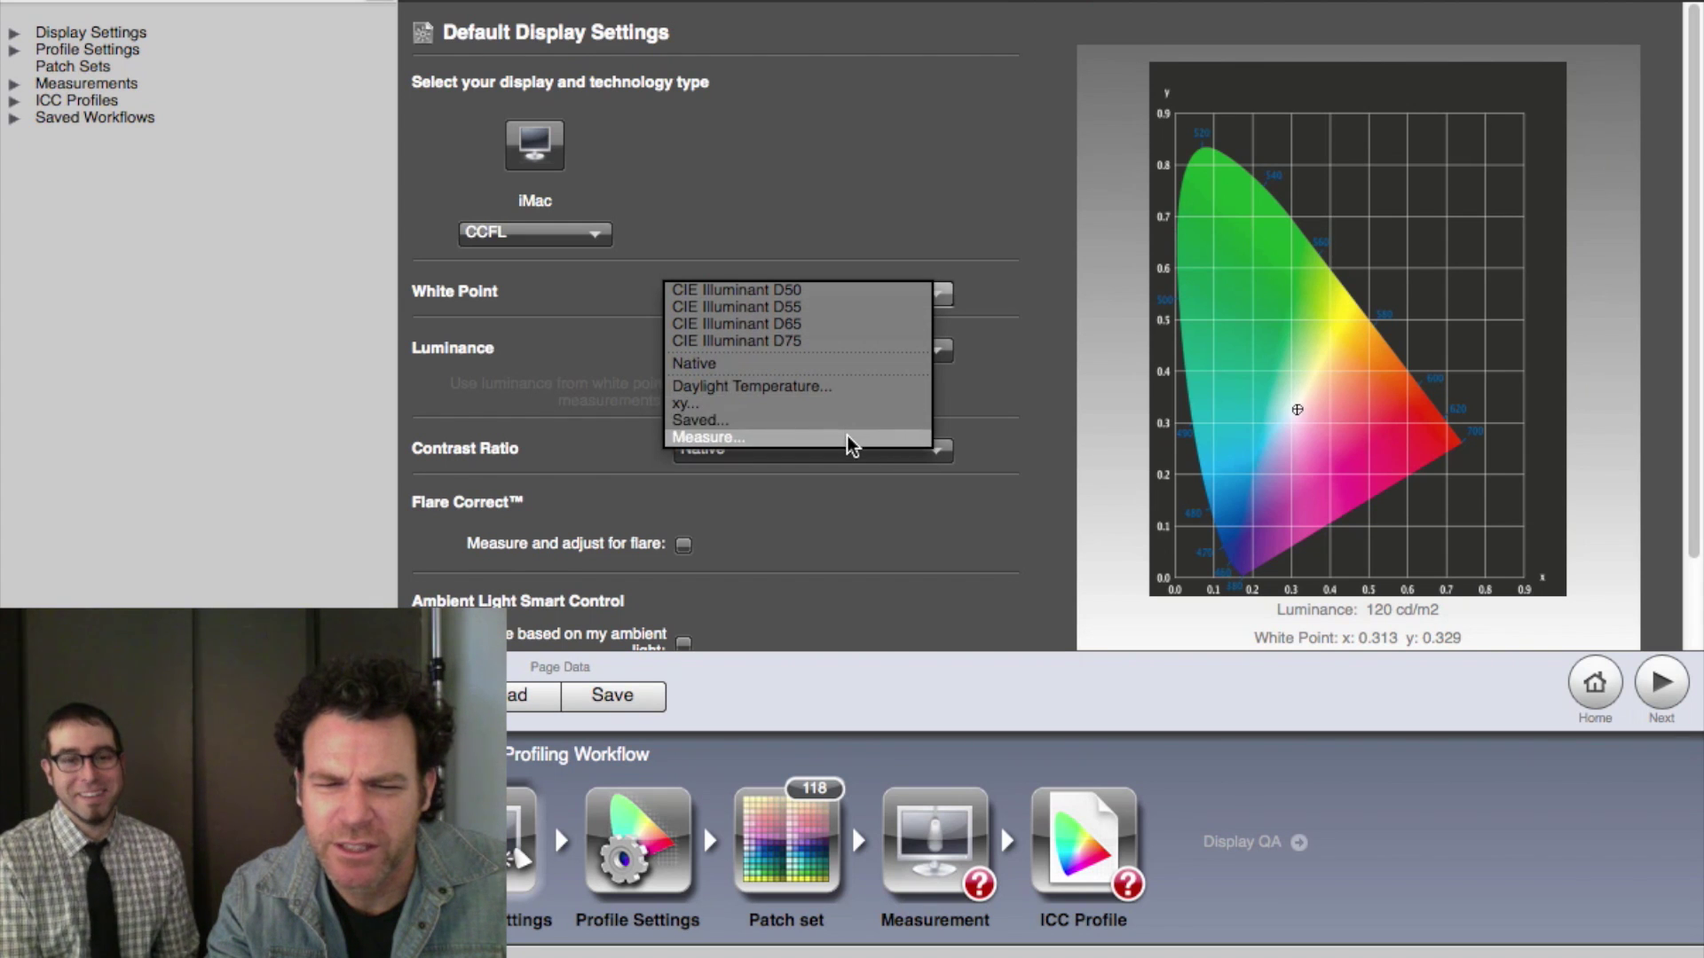
Choose CIE Illuminant D65 as the white point and 120 cd/m² as luminance
{"action": "left_click", "coordinate": [866, 322]}
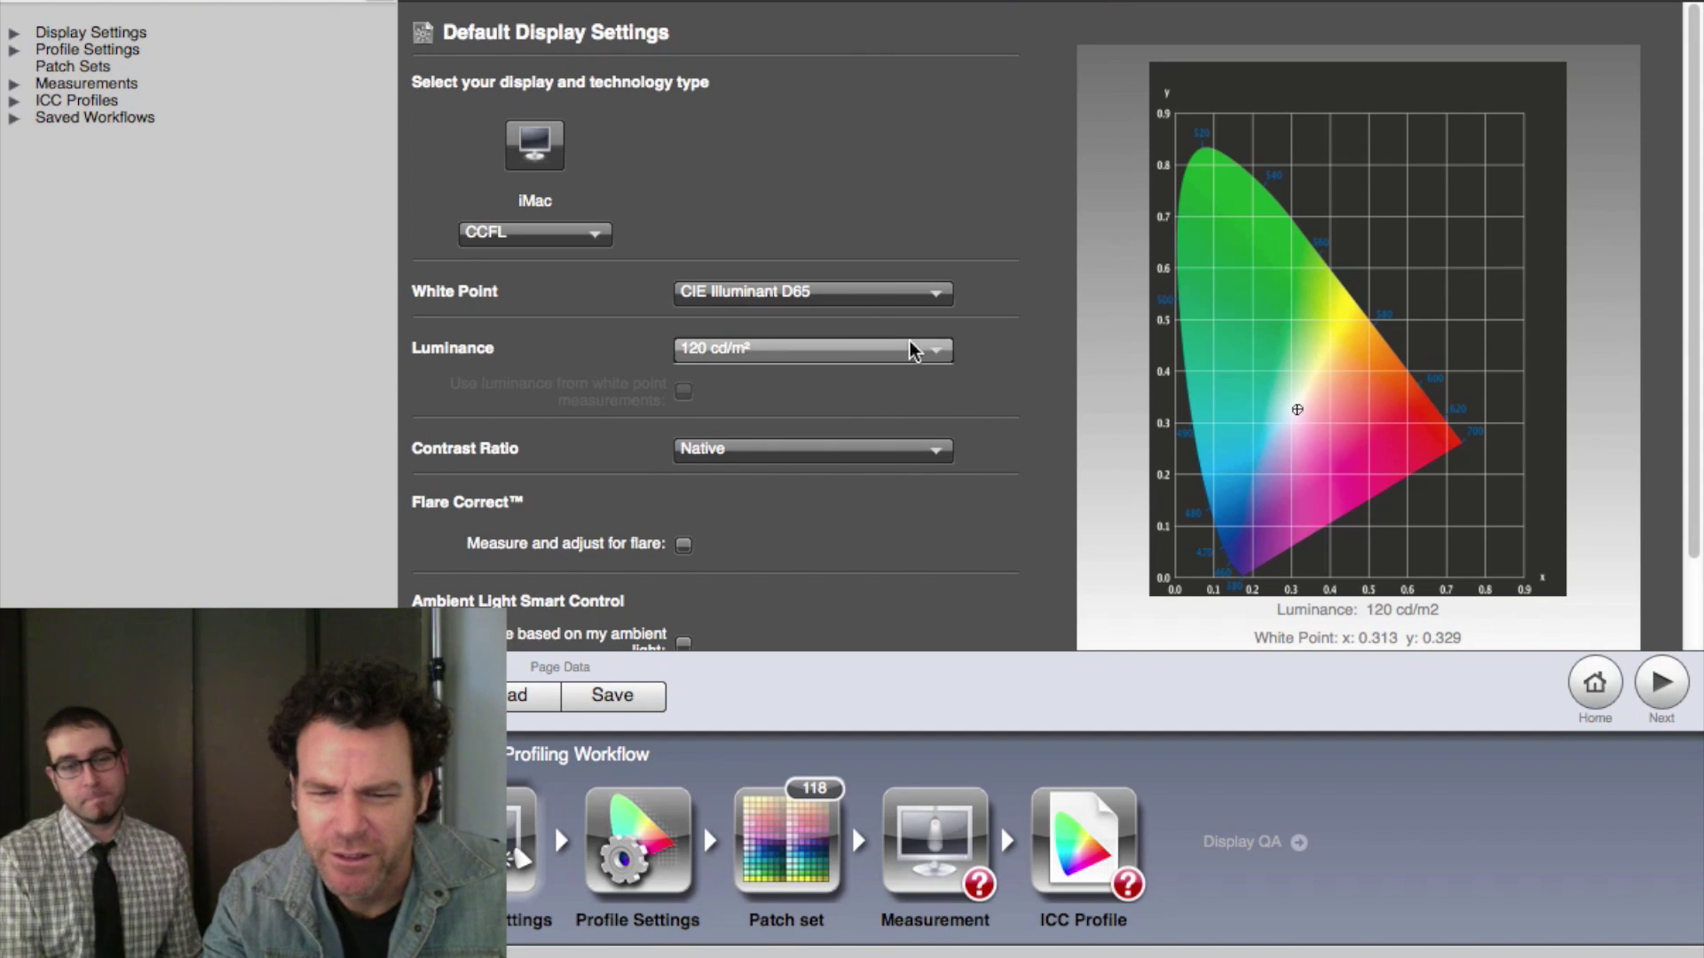
{"action": "left_click", "coordinate": [943, 349]}
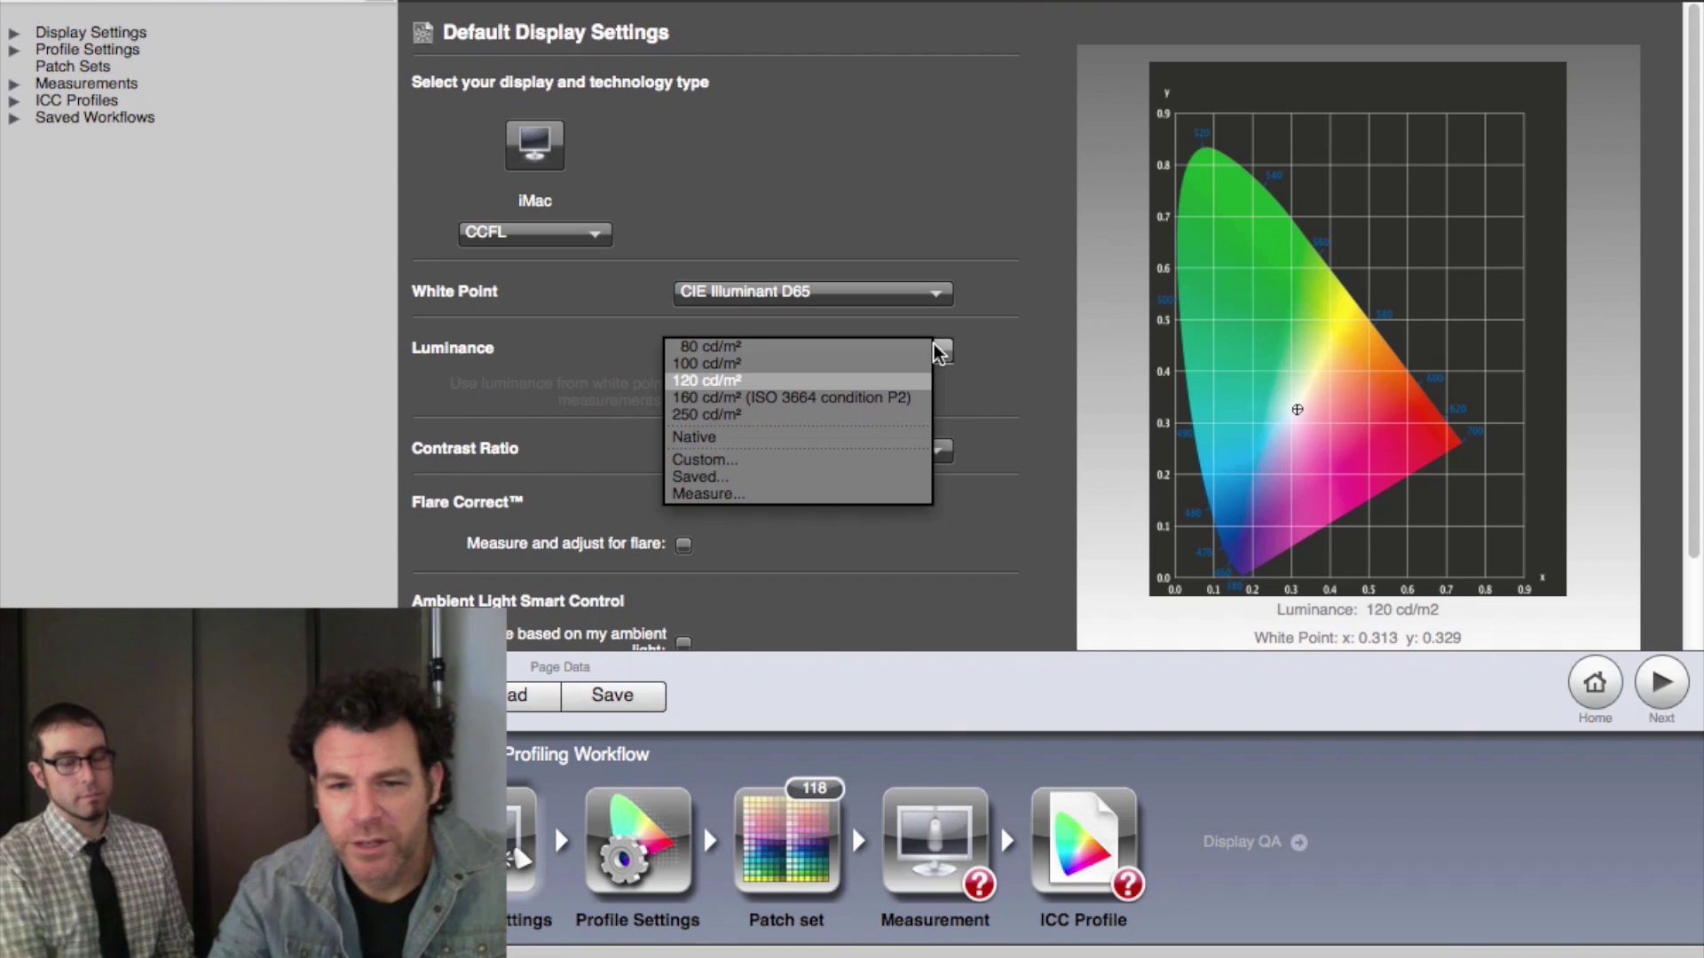
{"action": "left_click", "coordinate": [828, 381]}
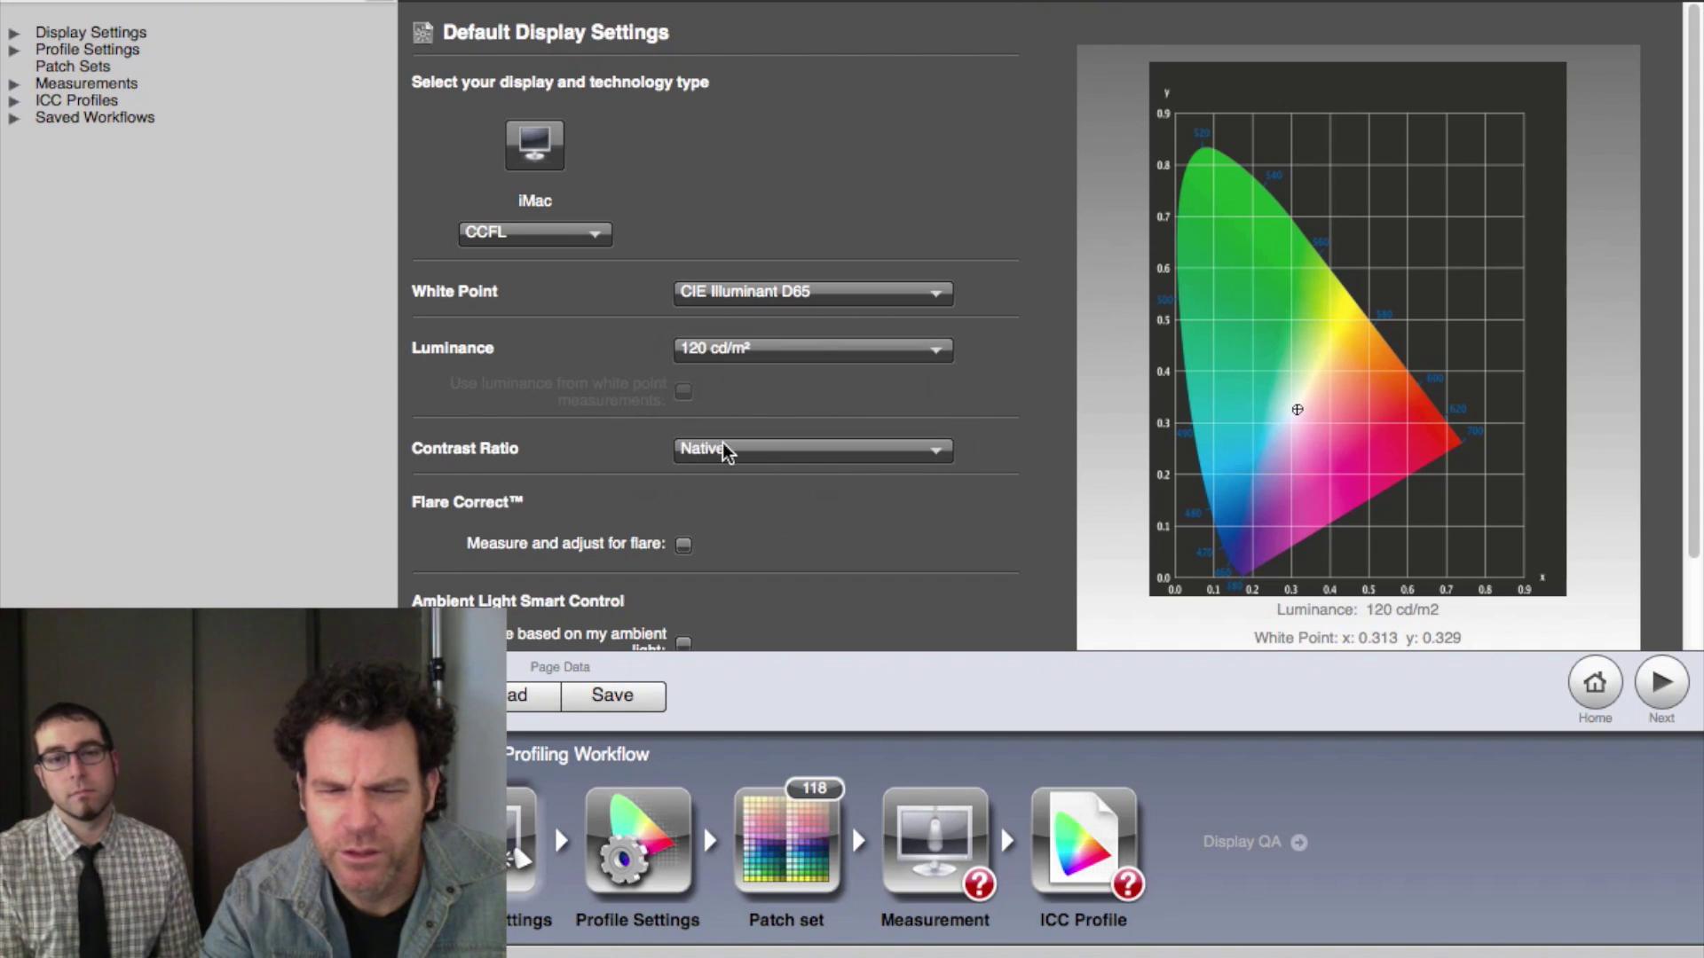
Set the contrast ratio to Native and review that flare correction and ambient light stay off
{"action": "left_click", "coordinate": [894, 448]}
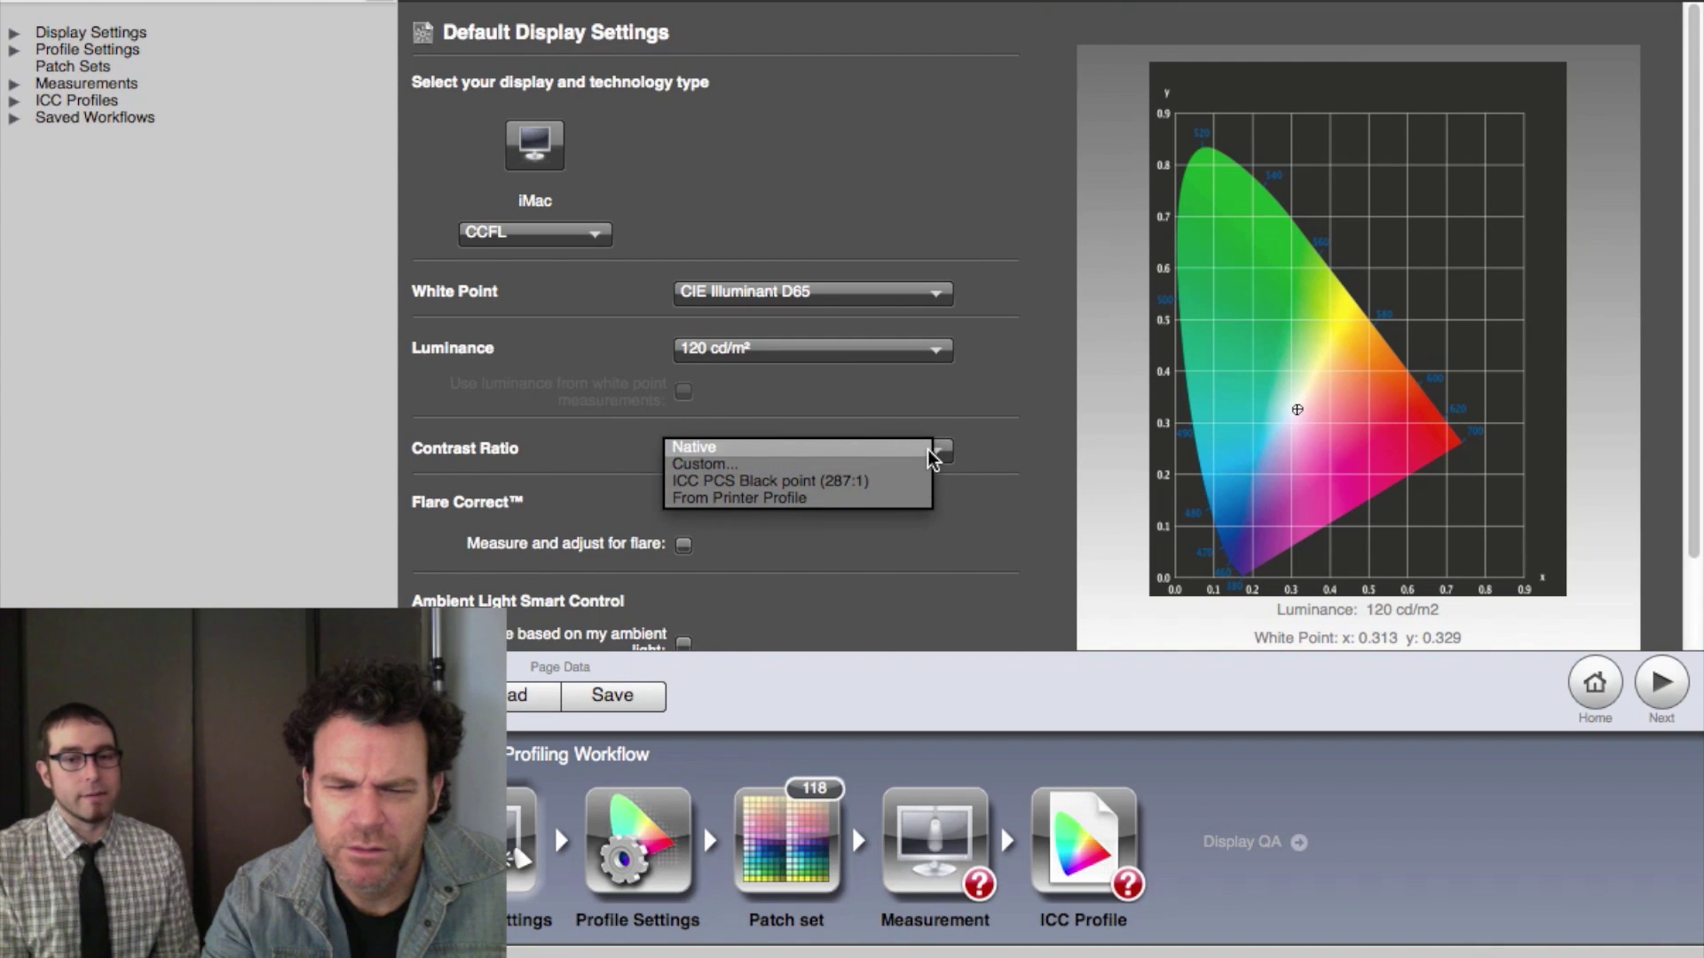
{"action": "left_click", "coordinate": [928, 449]}
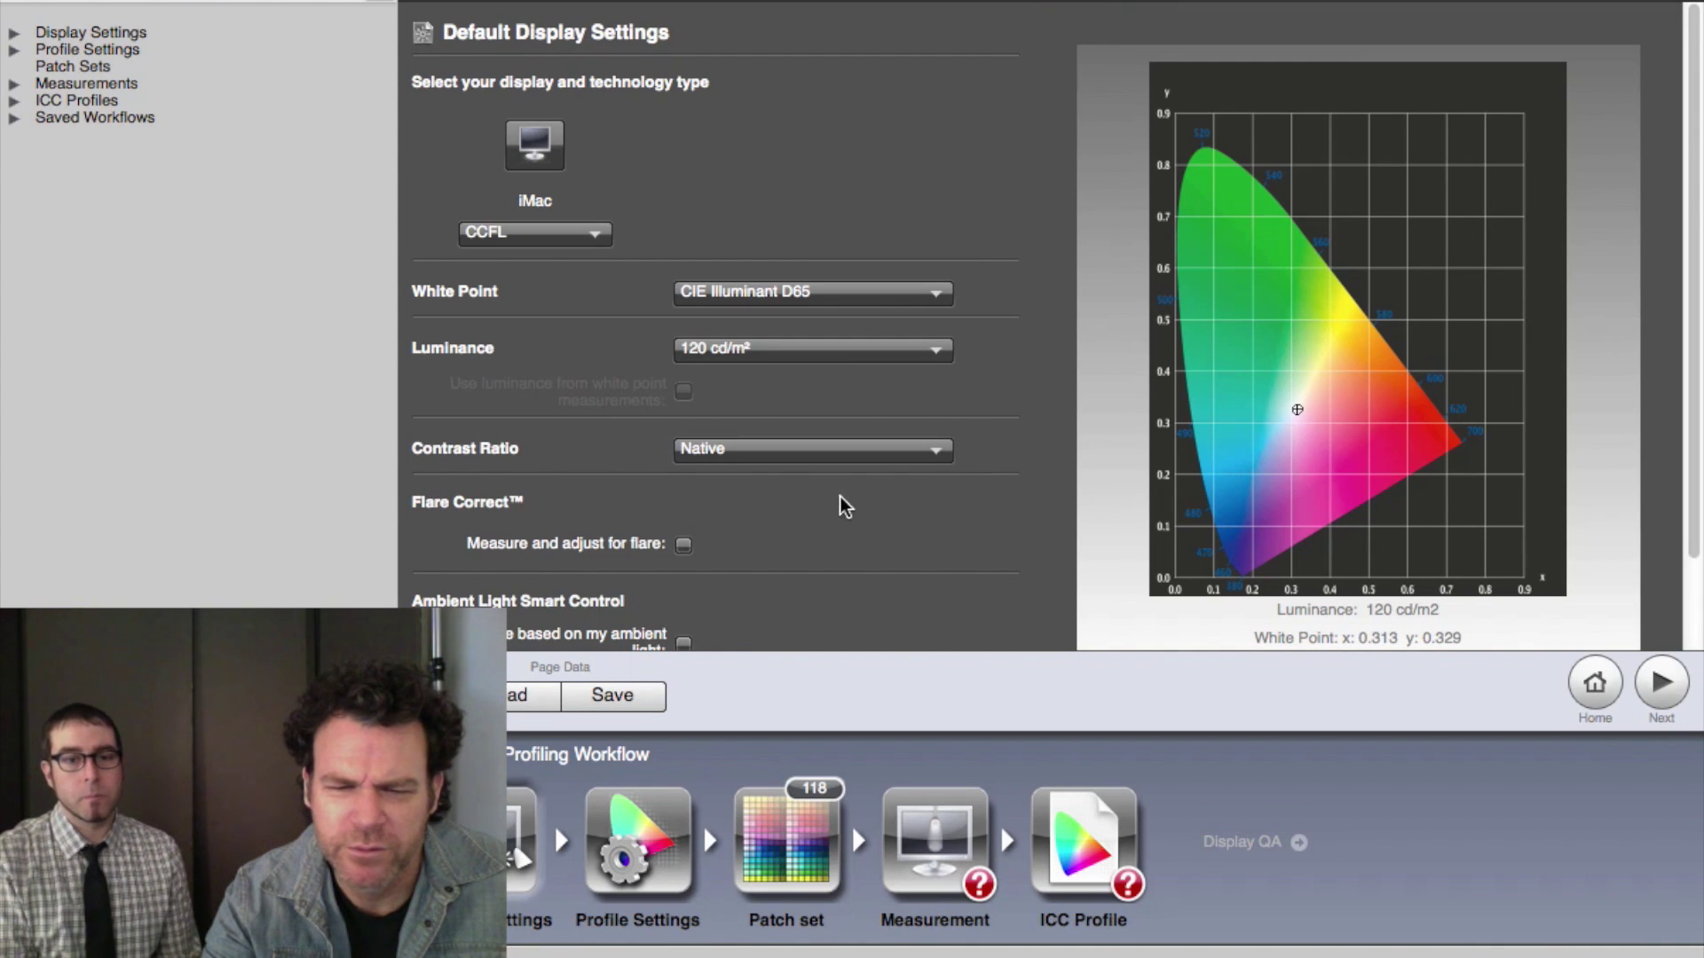
{"action": "scroll", "coordinate": [771, 559], "scroll_direction": "down", "scroll_amount": 2}
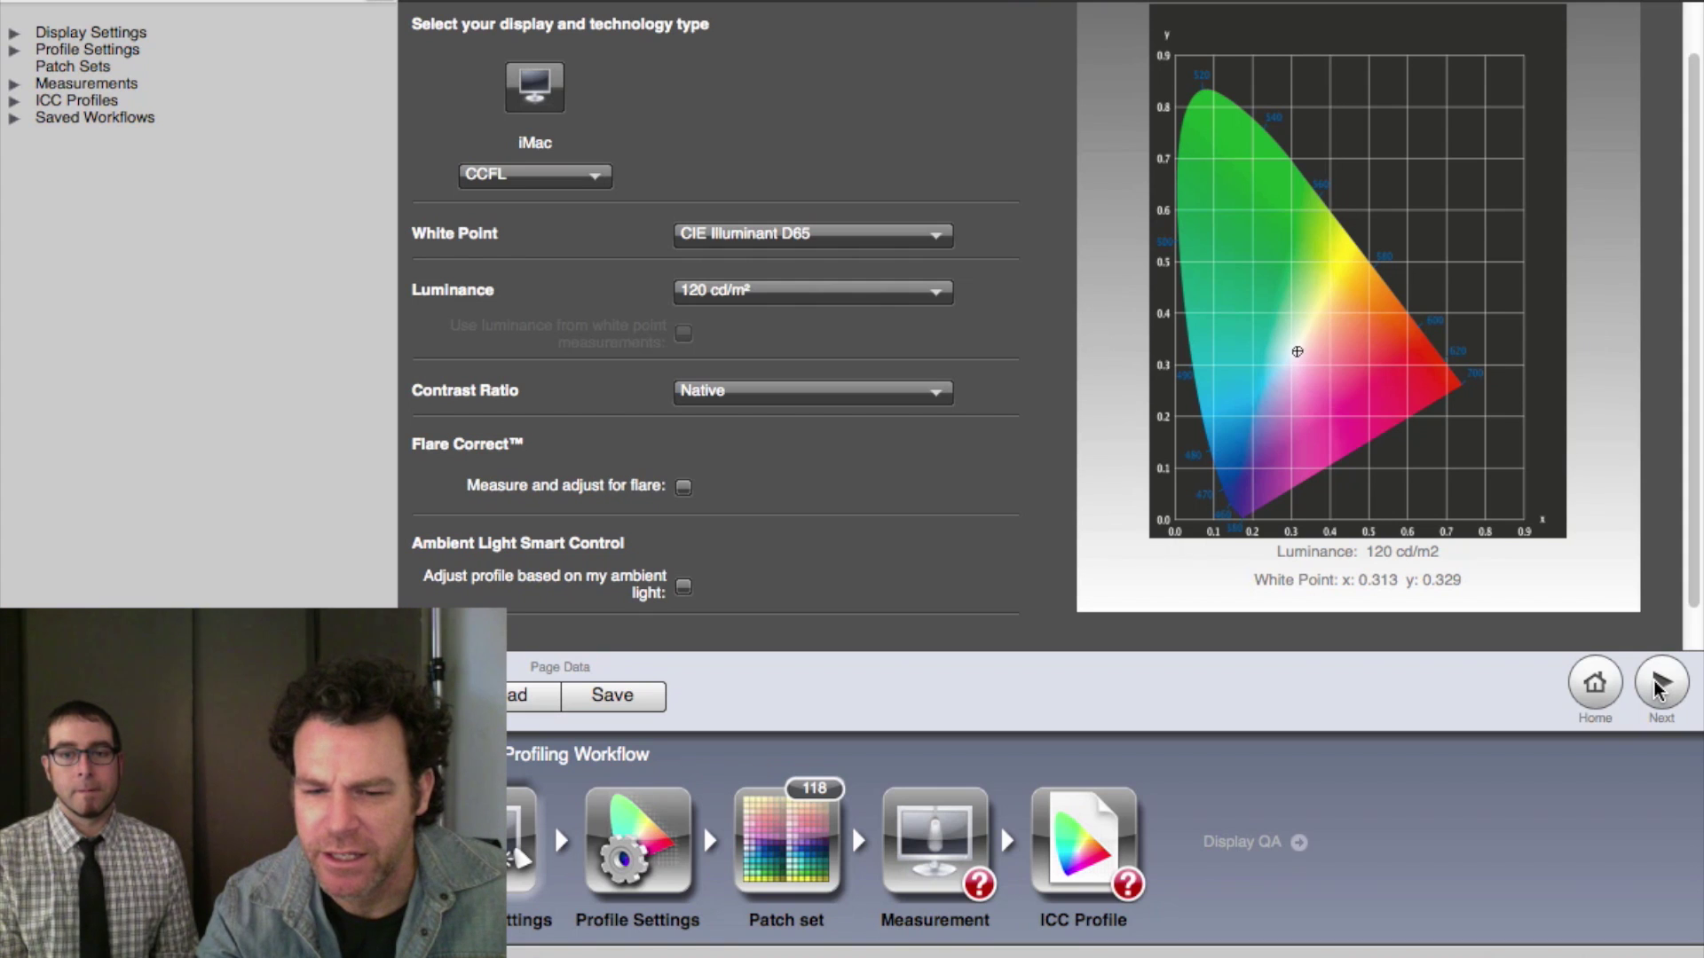
Accept the default display and profile settings to reach the Patch Set page
{"action": "left_click", "coordinate": [1657, 688]}
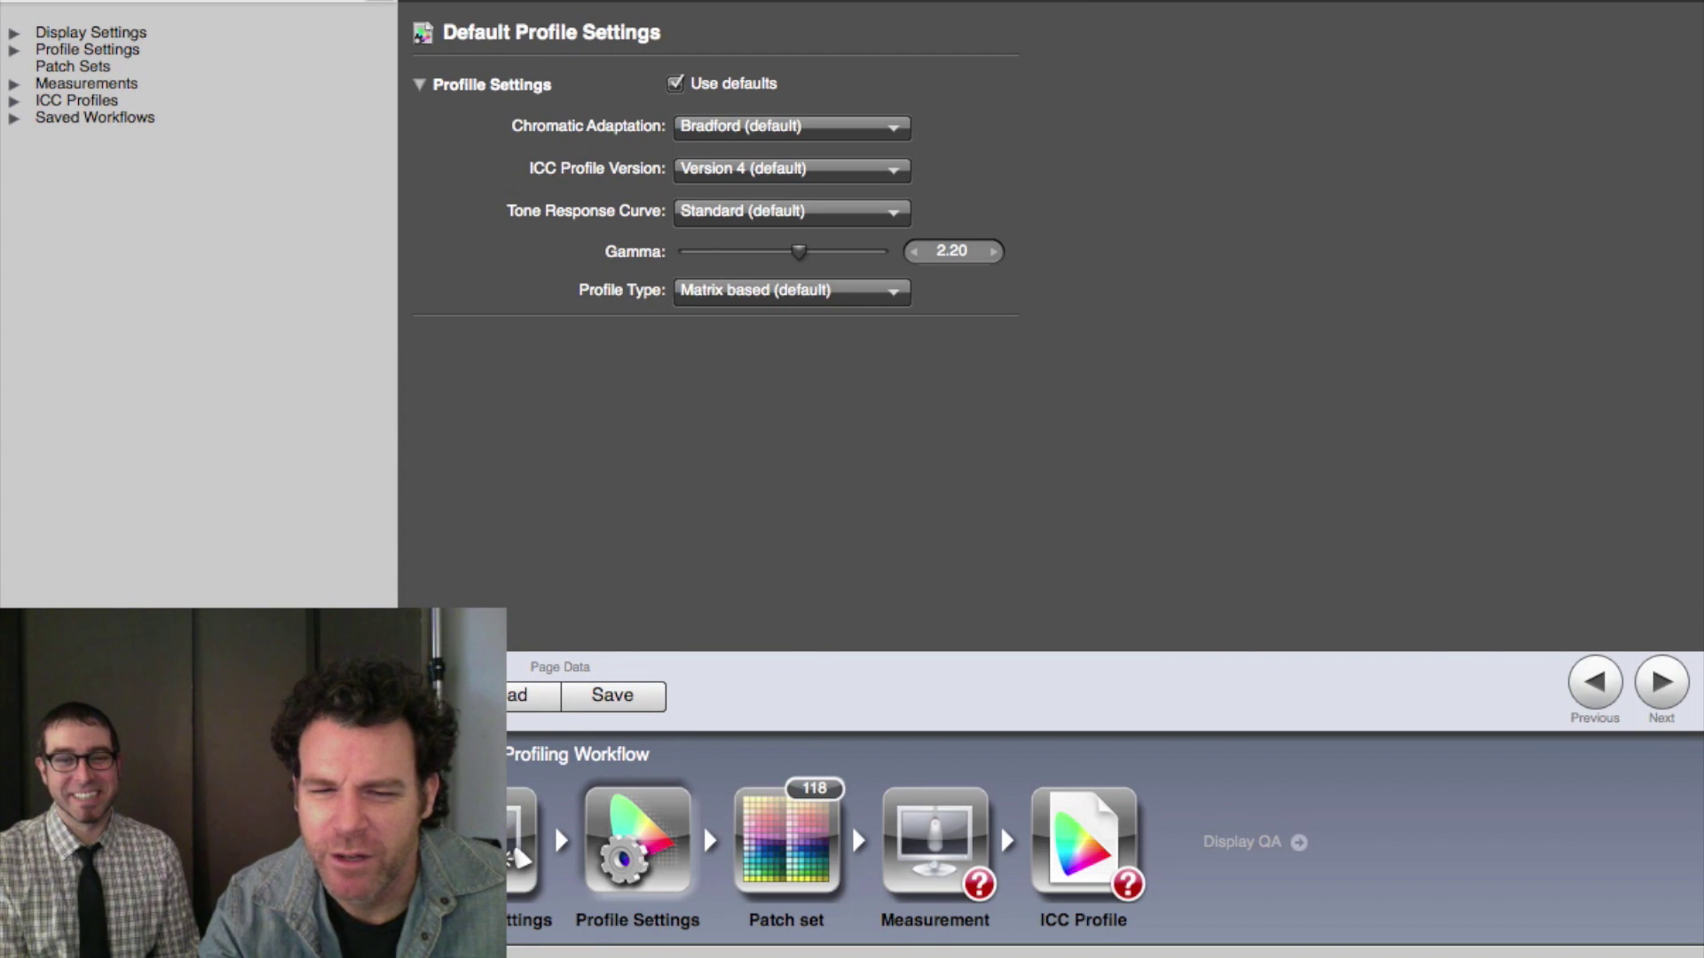
{"action": "left_click", "coordinate": [1664, 683]}
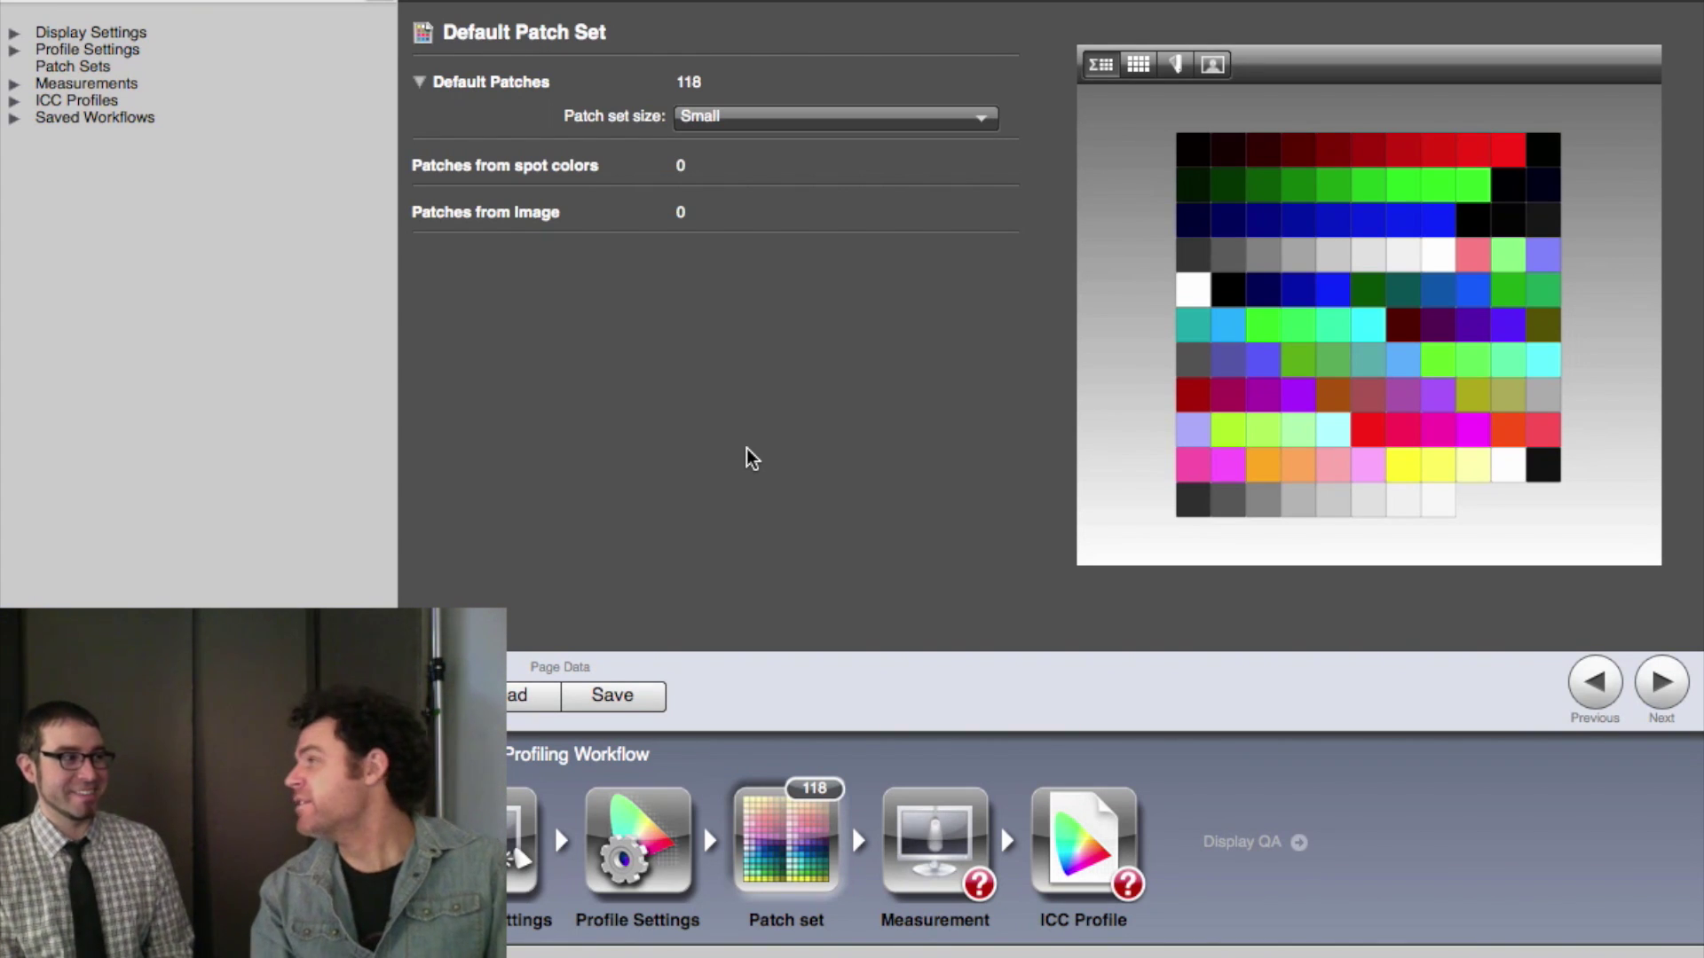
{"action": "left_click", "coordinate": [975, 117]}
Change the patch set size to Medium (211 patches) and advance to measurement
{"action": "left_click", "coordinate": [970, 133]}
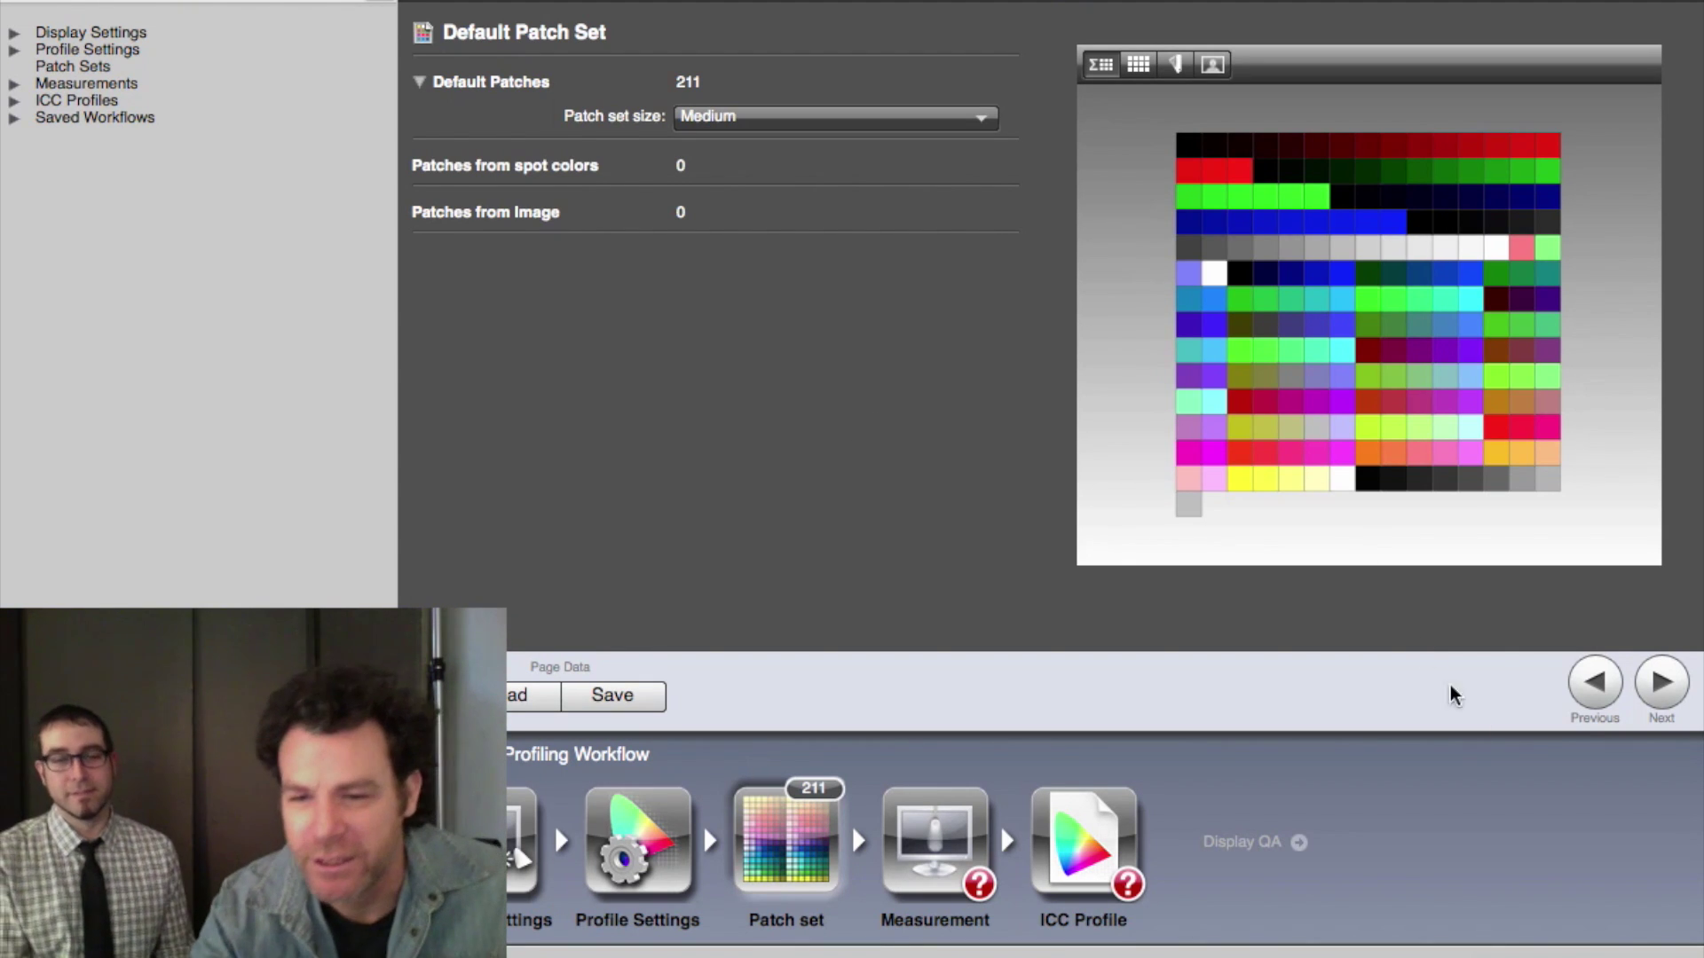
{"action": "left_click", "coordinate": [1663, 685]}
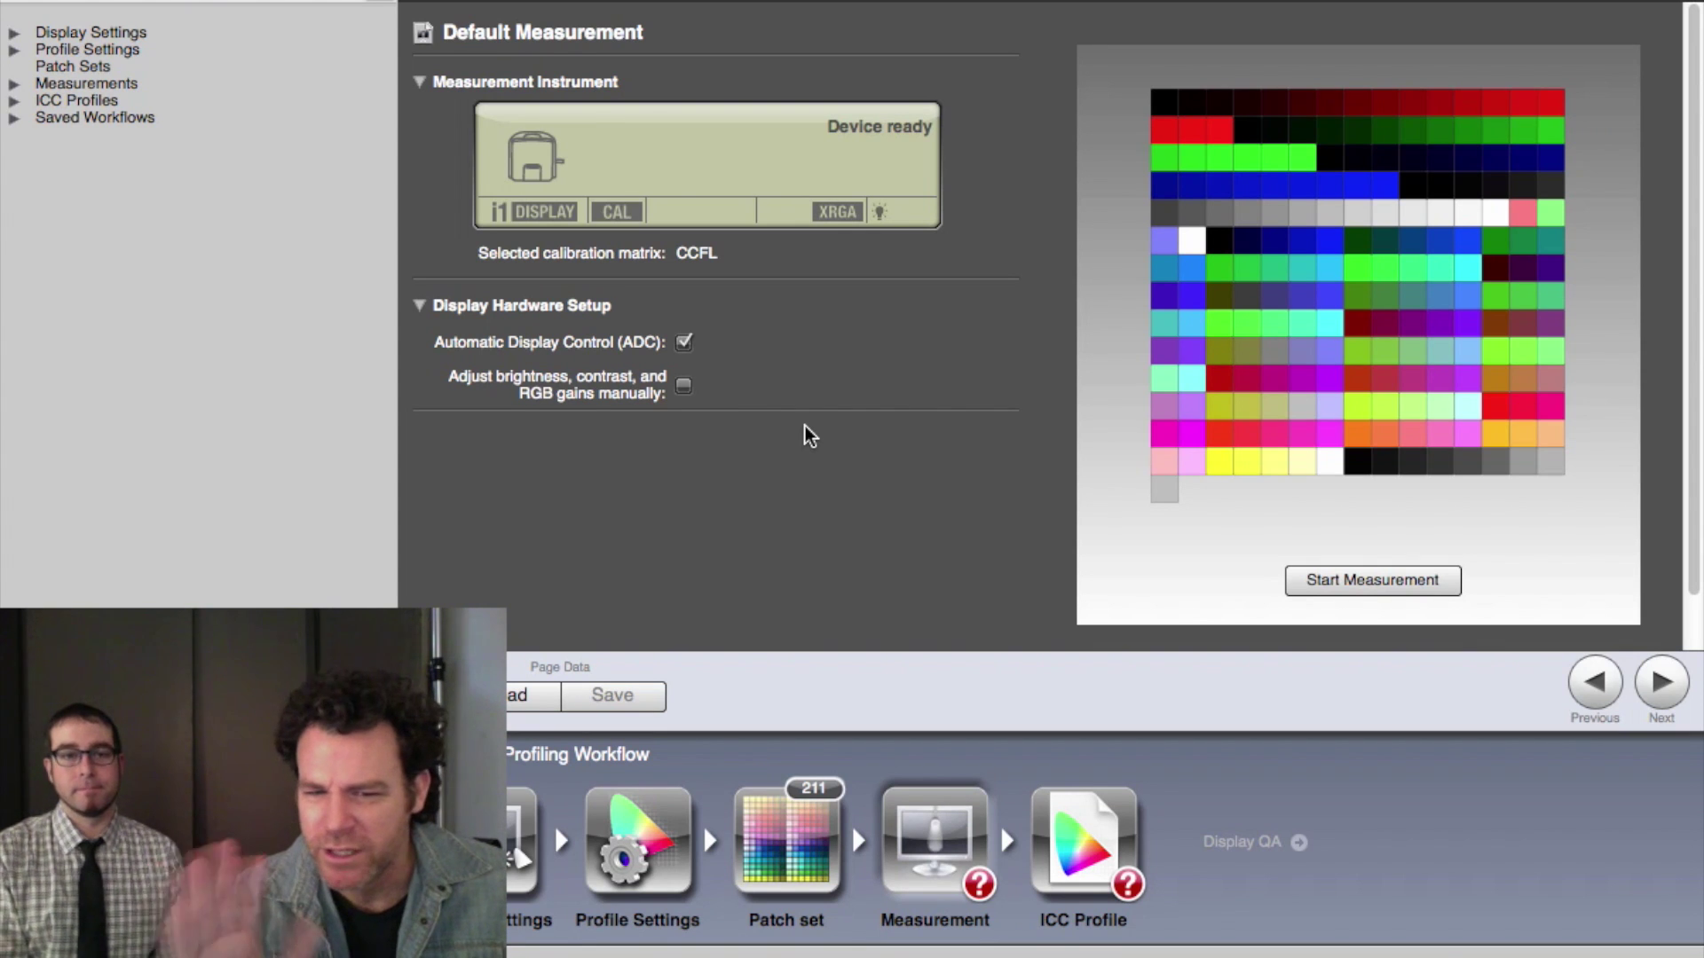
Start measuring the display's colour patches
{"action": "left_click", "coordinate": [1367, 583]}
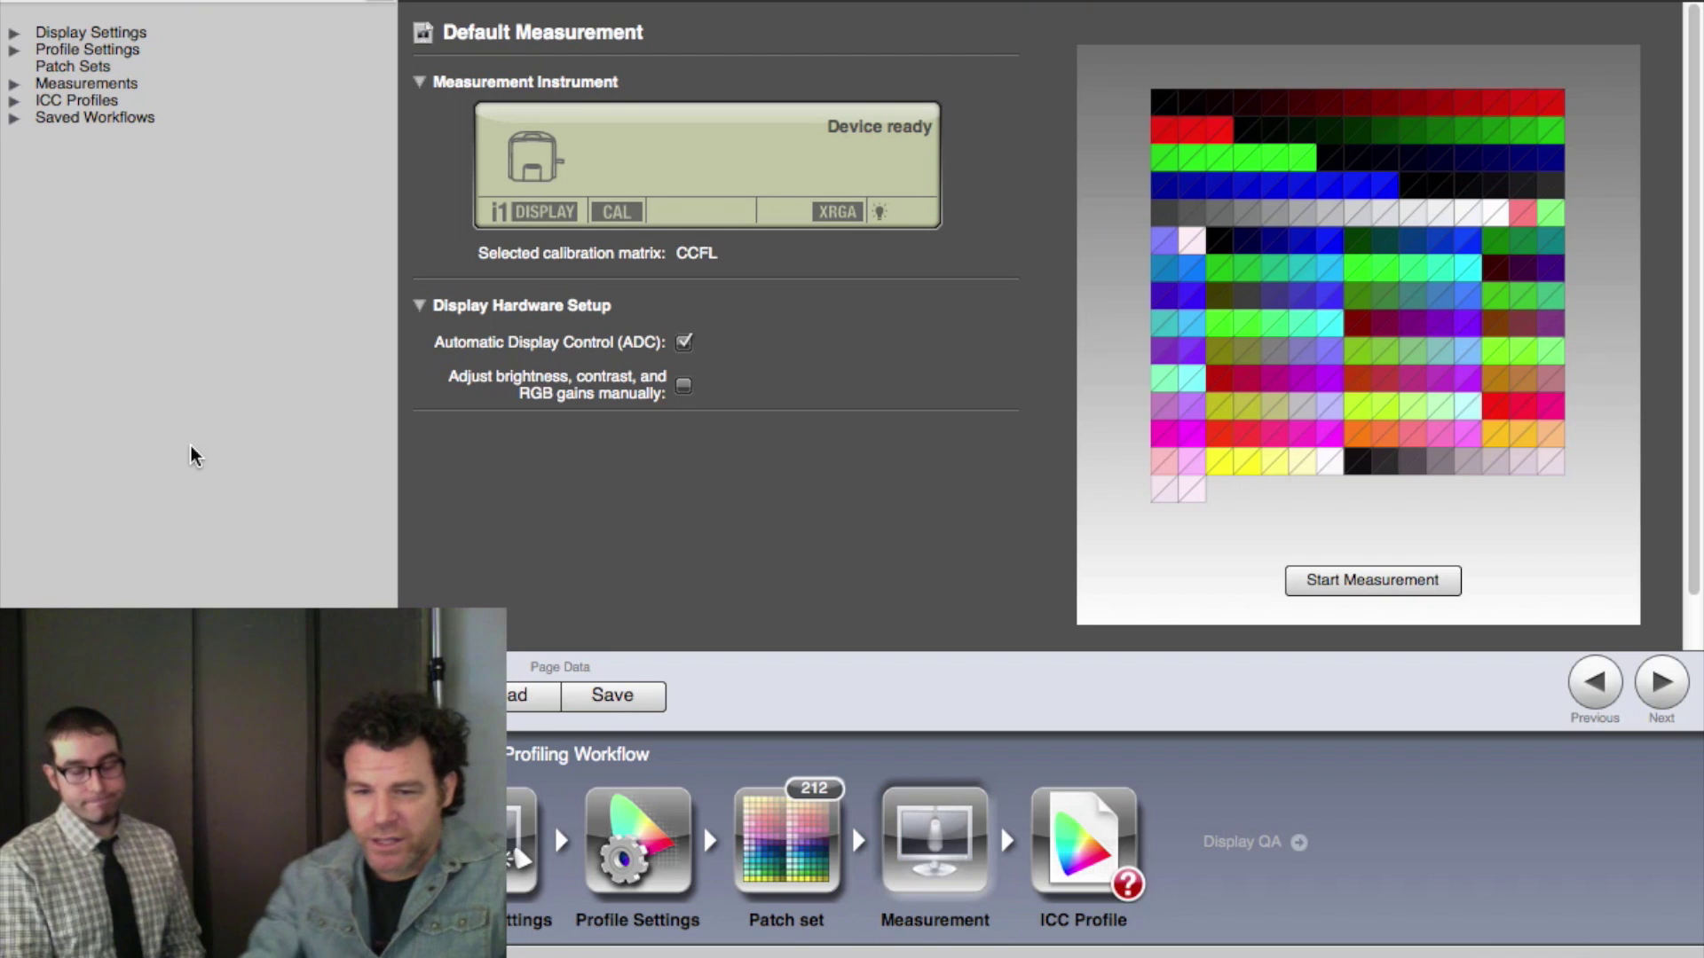
Rename the profile file to Shabangmeisterslair.icc and create the profile
{"action": "left_click", "coordinate": [1662, 685]}
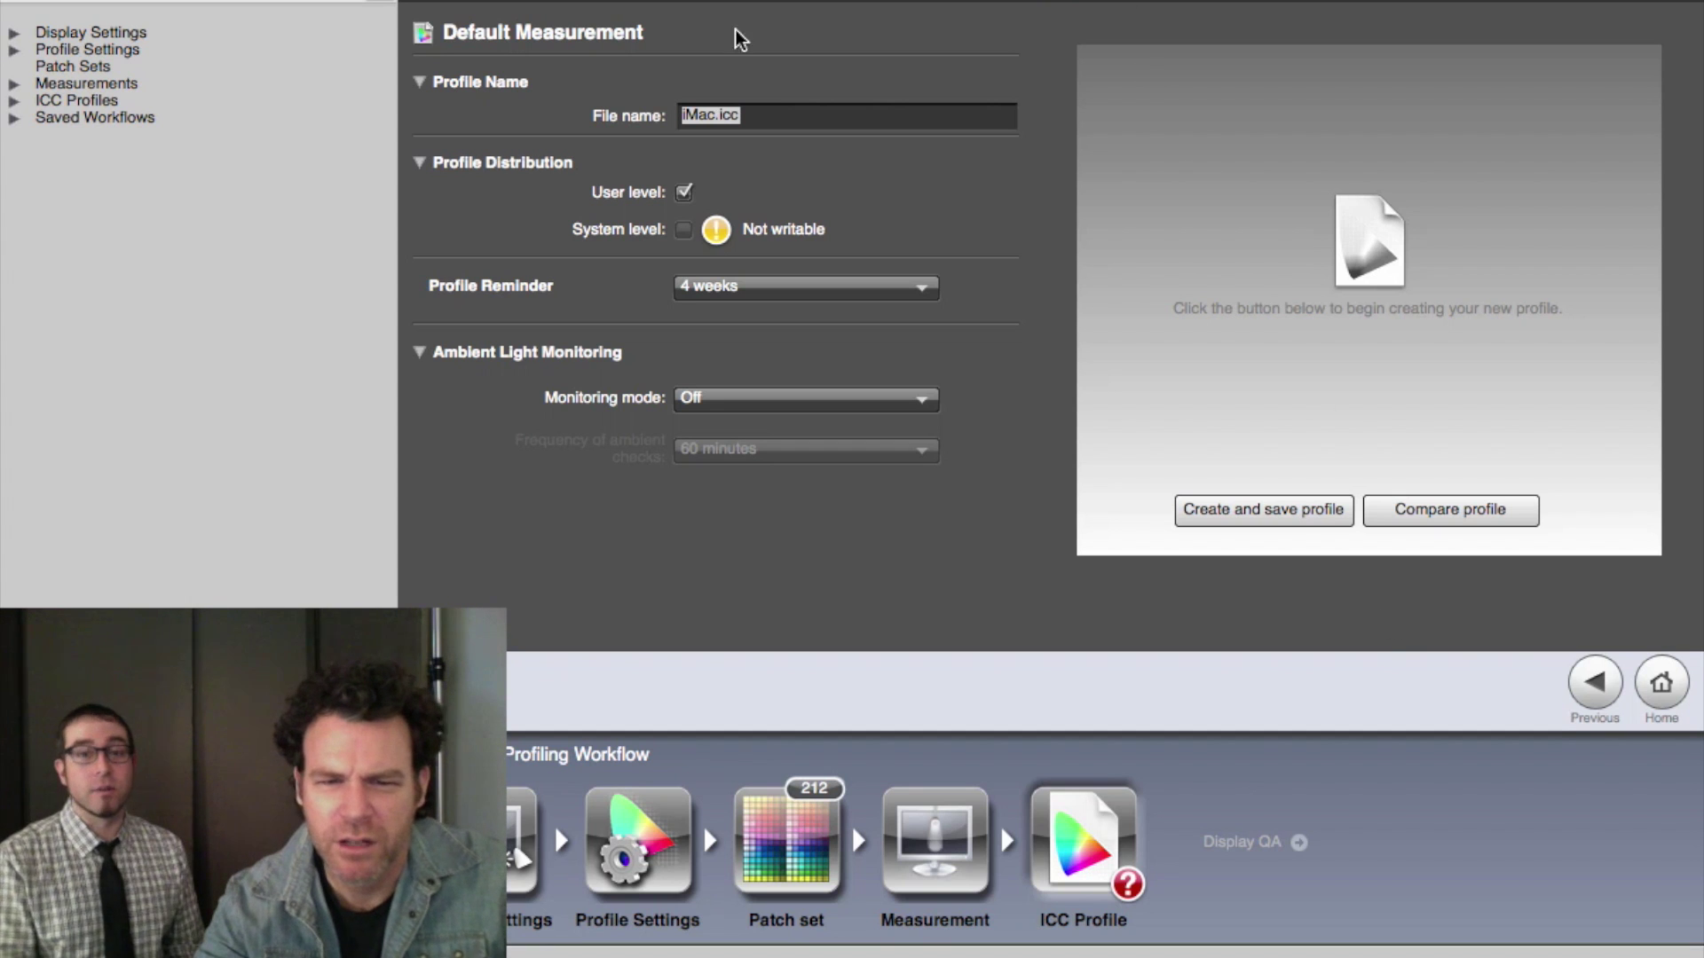
{"action": "left_click", "coordinate": [713, 116]}
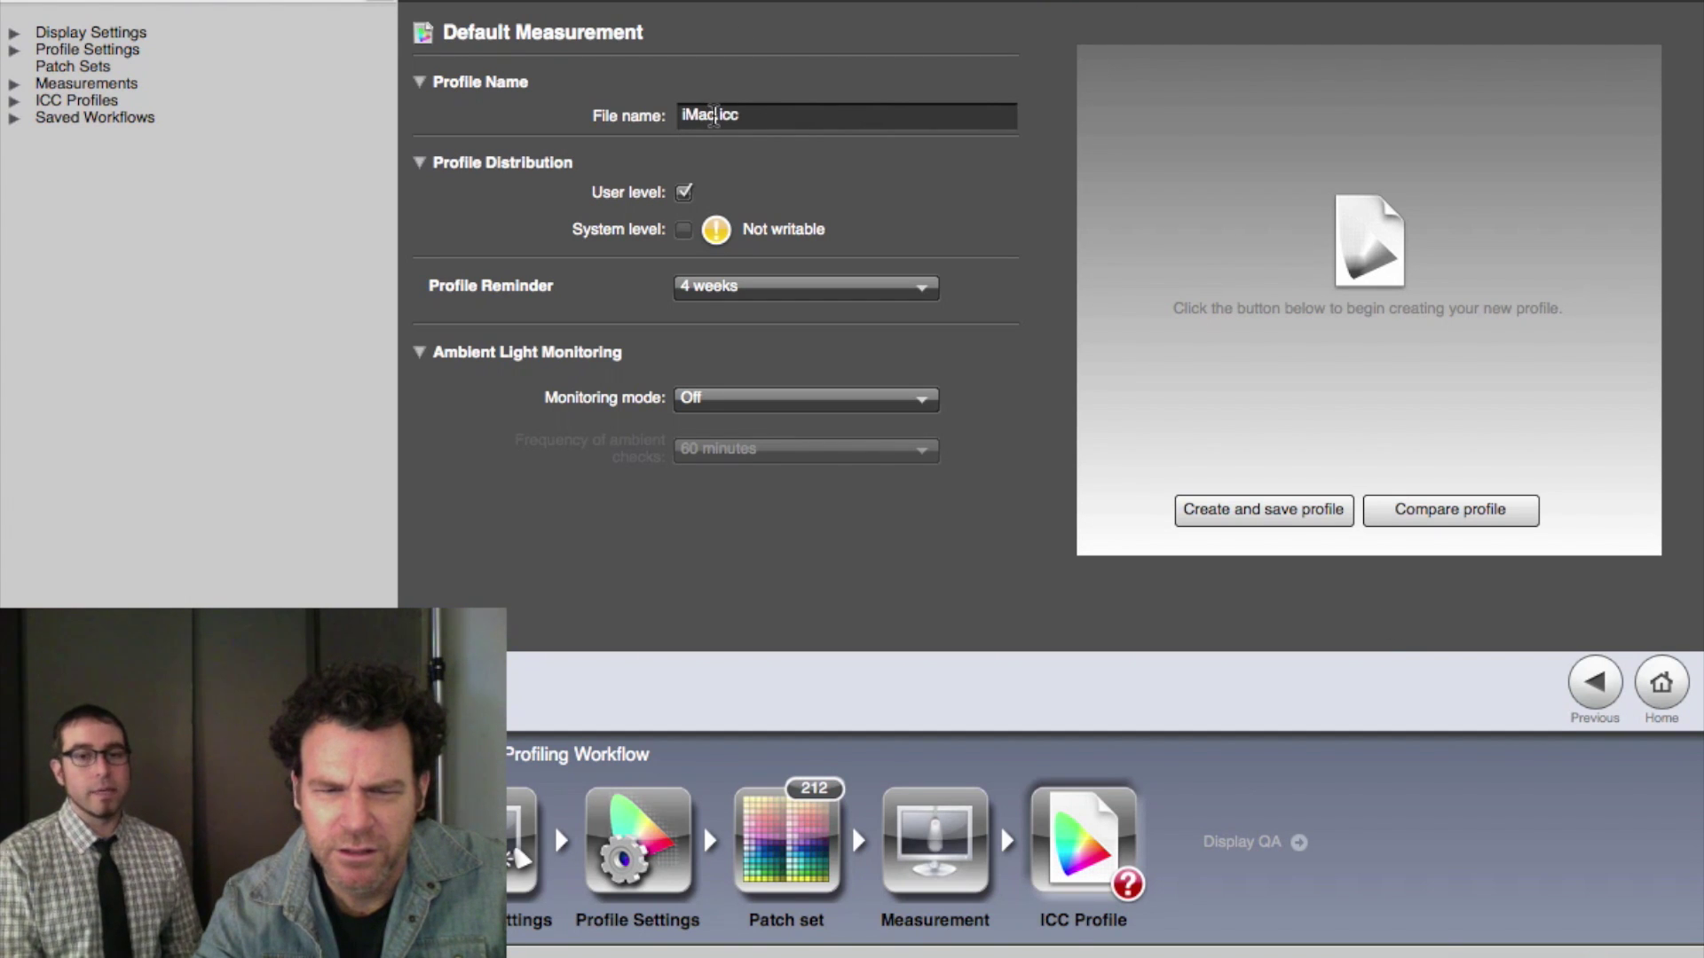
{"action": "left_click_drag", "start_coordinate": [712, 116], "coordinate": [652, 120]}
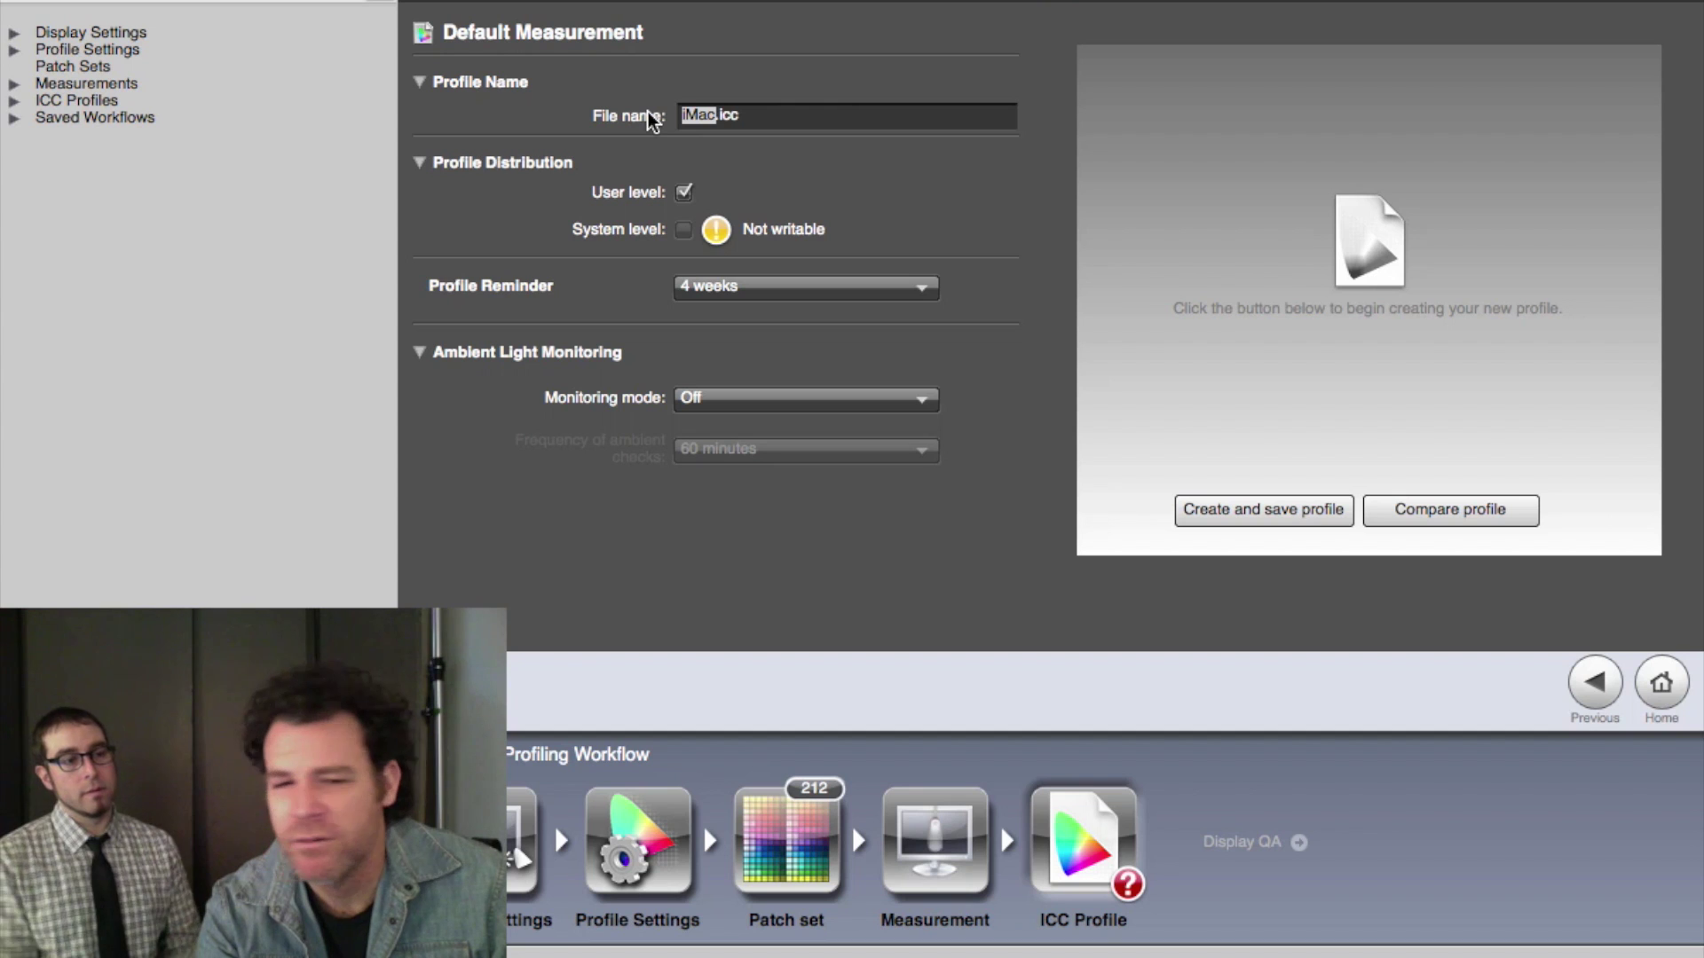
{"action": "type", "text": "SHa"}
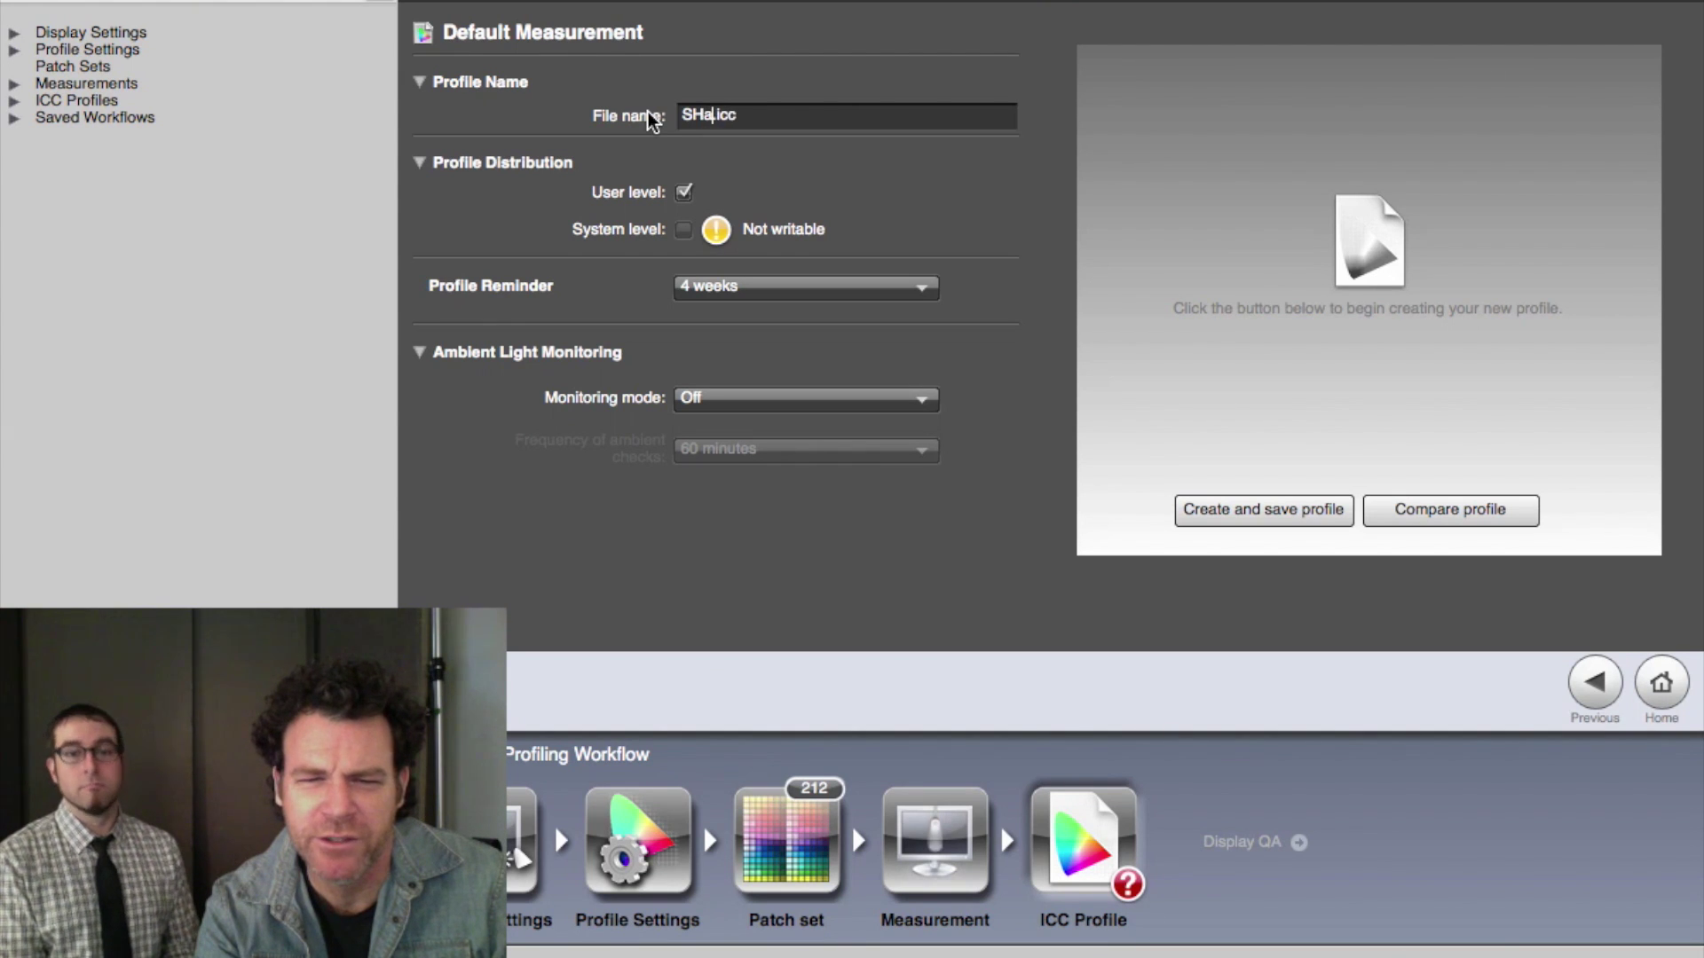
{"action": "key", "text": "BackSpace"}
{"action": "key", "text": "BackSpace"}
{"action": "type", "text": "haban"}
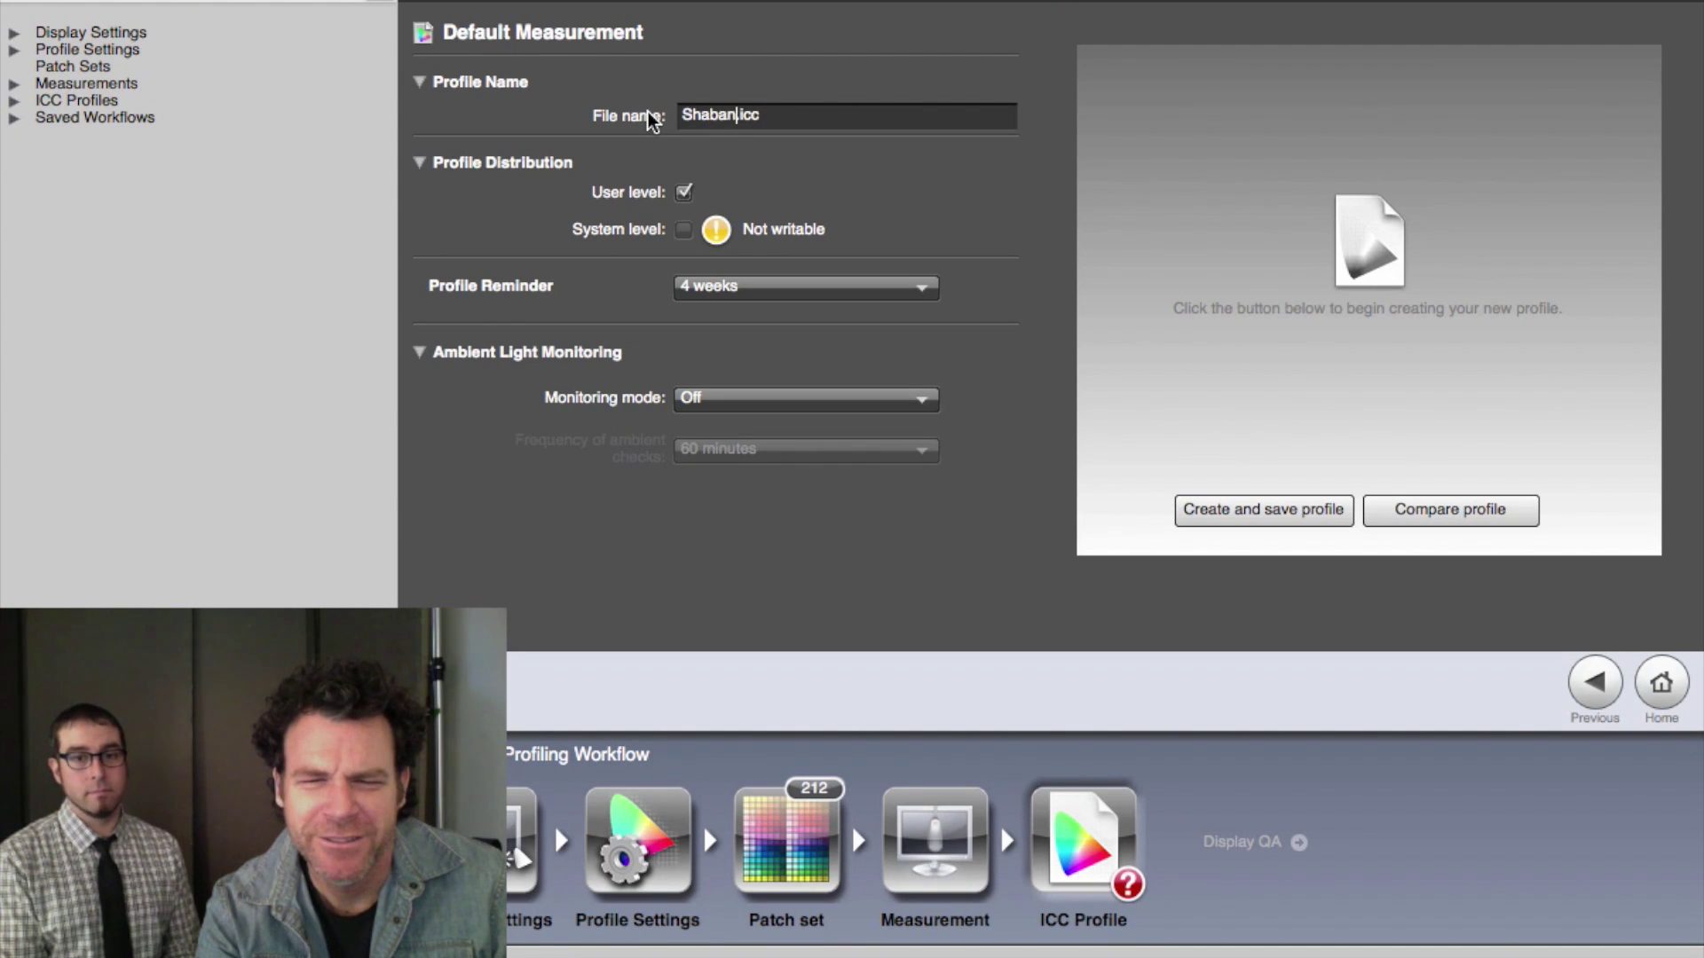
{"action": "type", "text": "gmeister"}
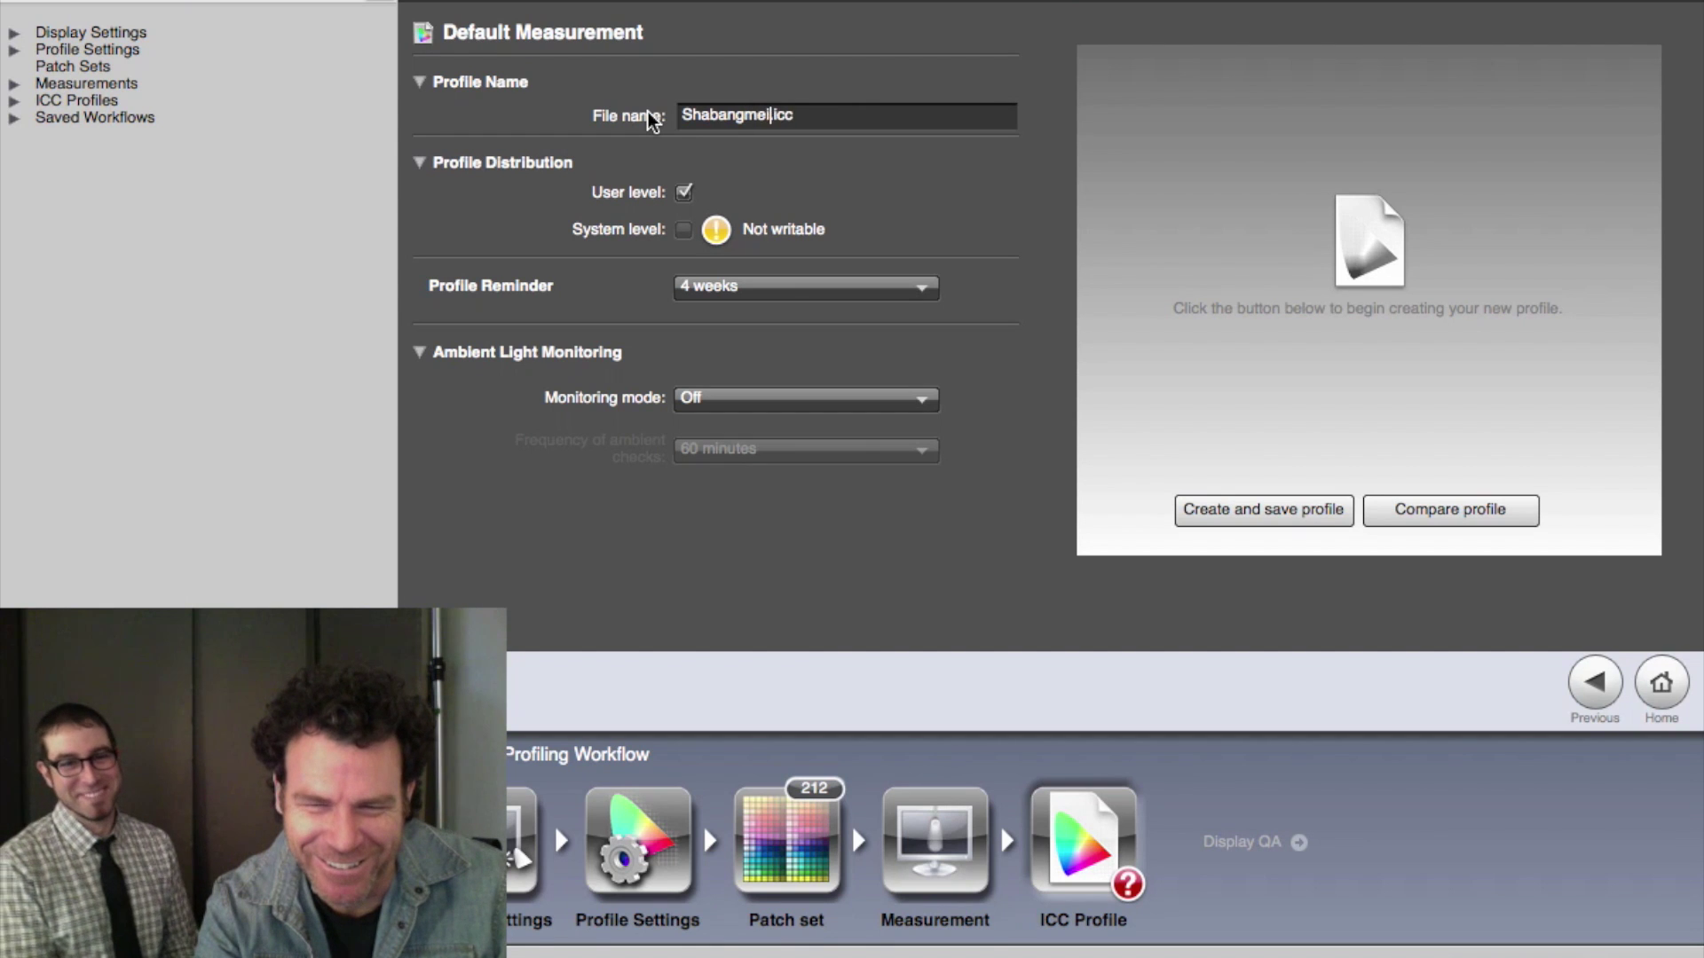
{"action": "type", "text": "slair"}
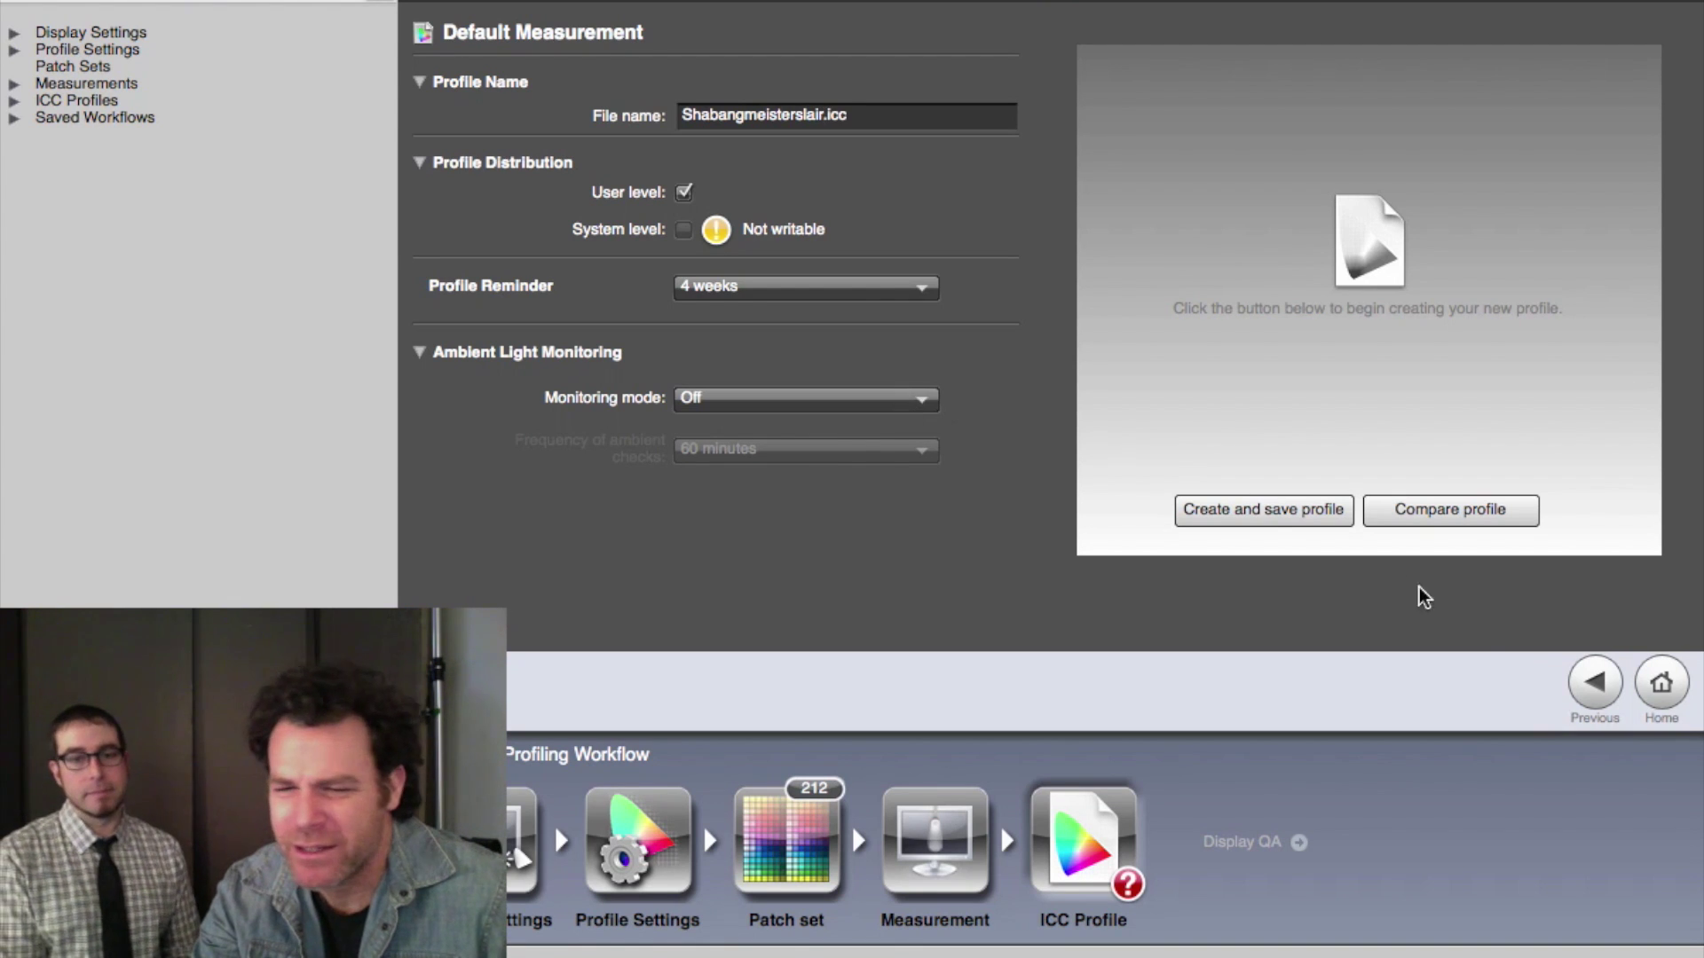
{"action": "left_click", "coordinate": [1216, 510]}
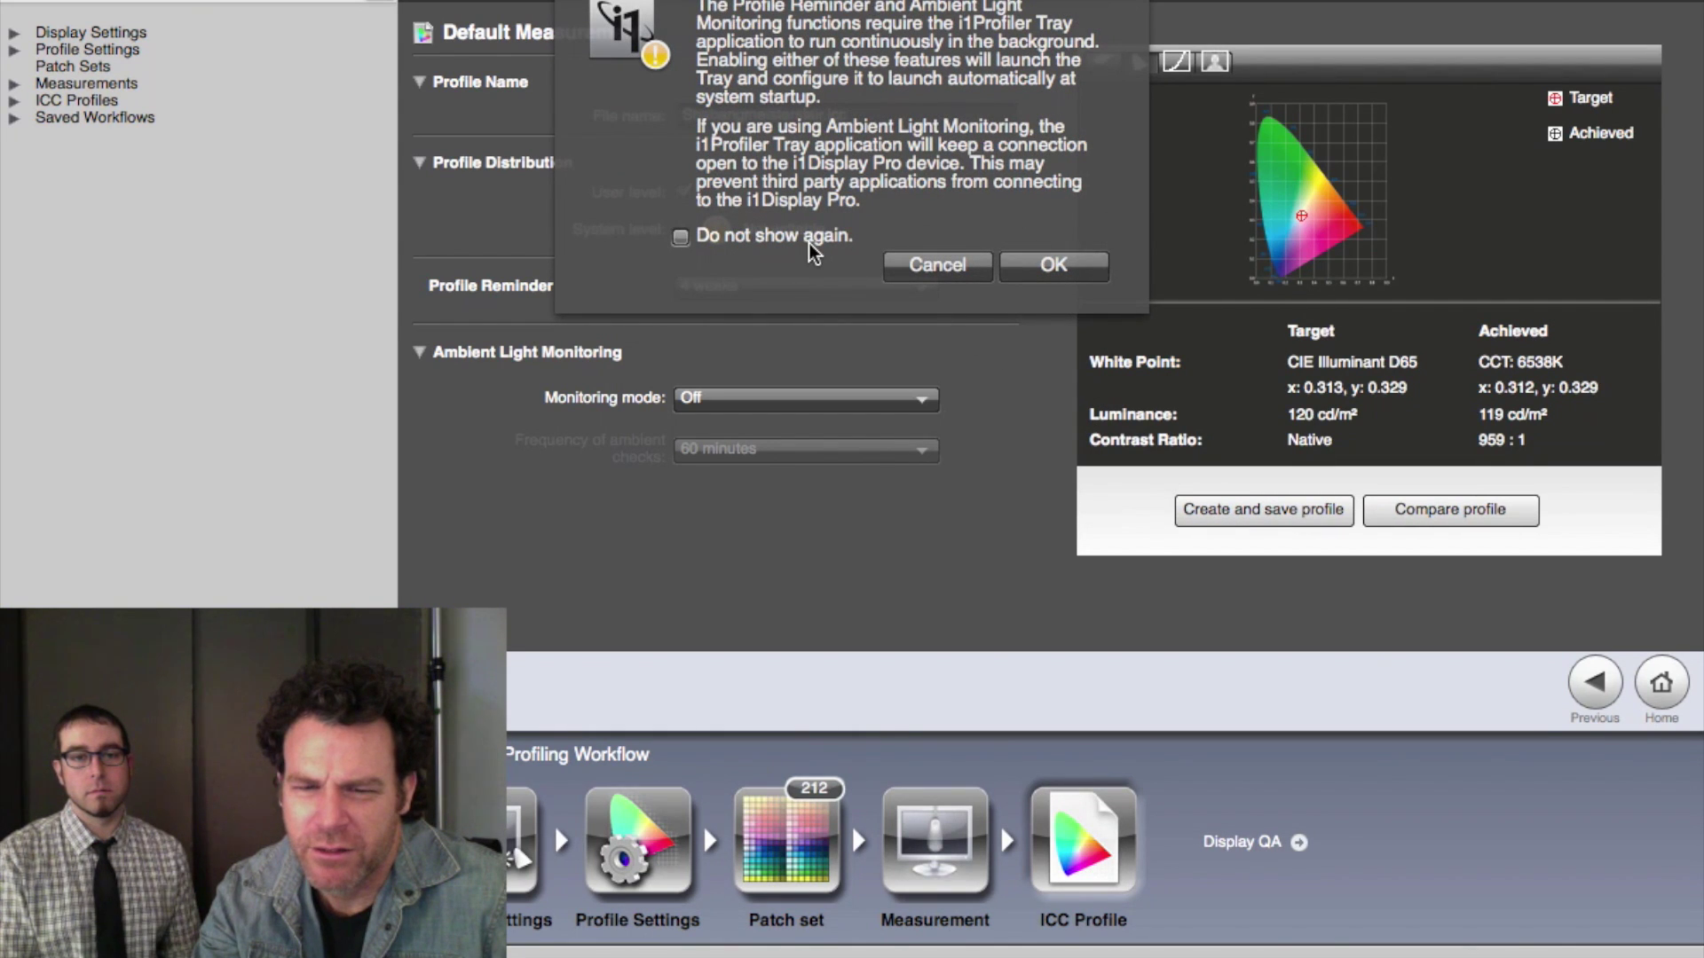
Dismiss the i1Profiler Tray warning and open the sample image preview
{"action": "left_click", "coordinate": [1053, 266]}
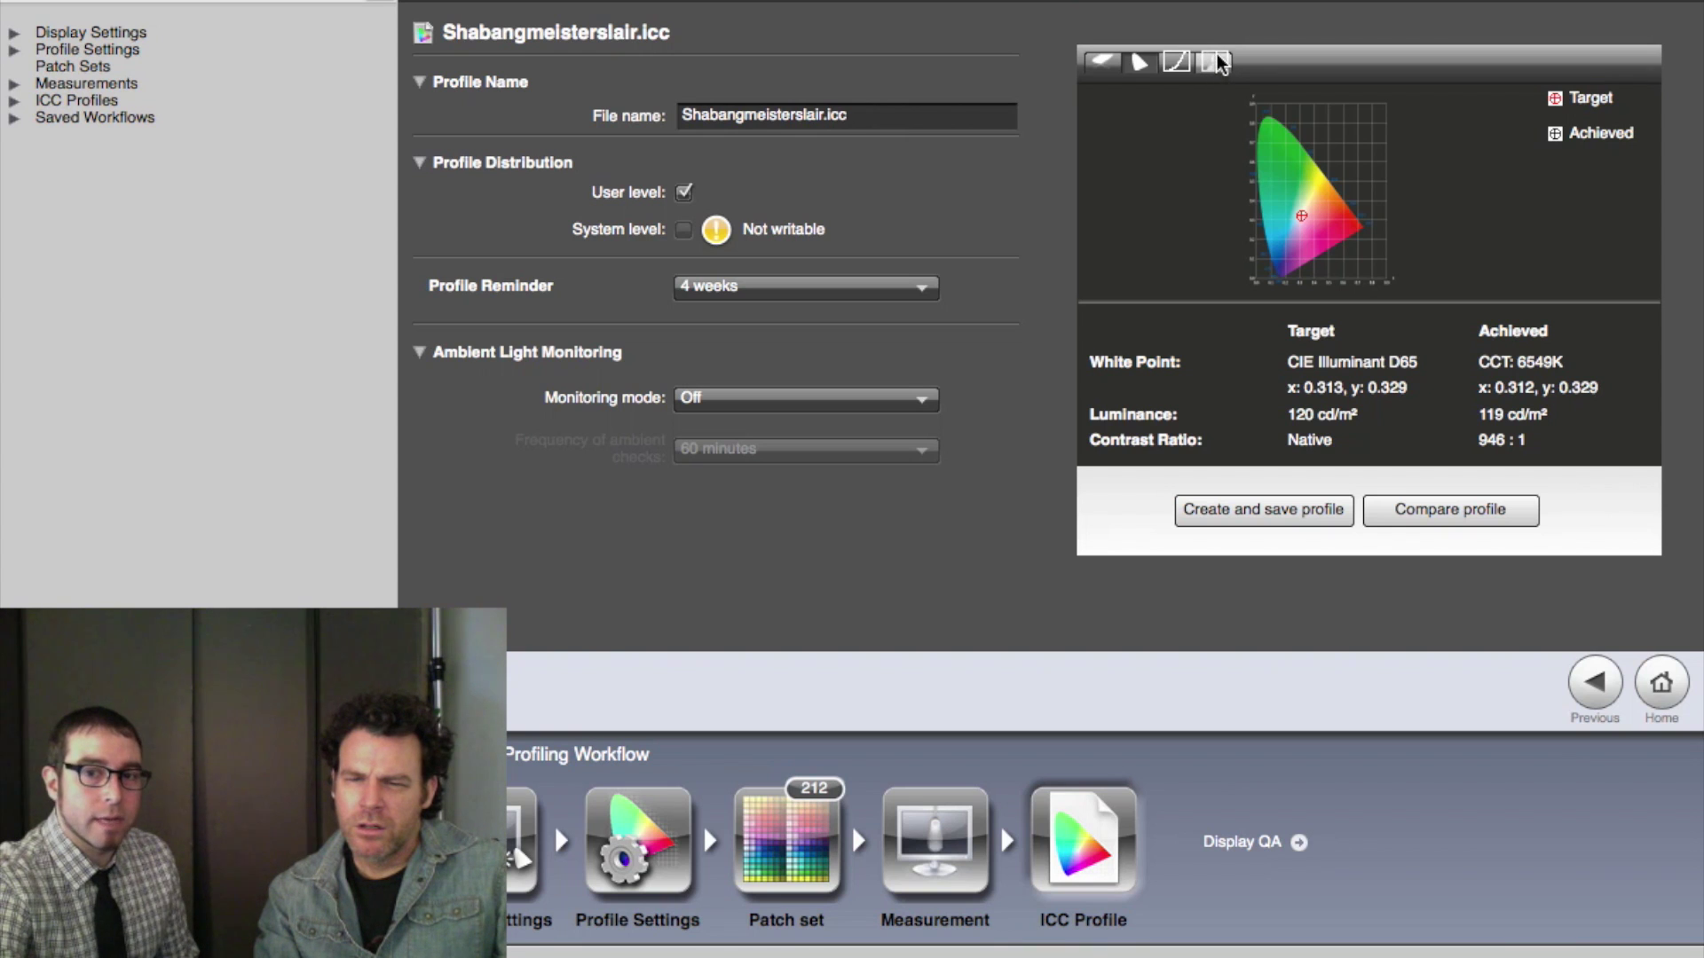
{"action": "left_click", "coordinate": [1214, 62]}
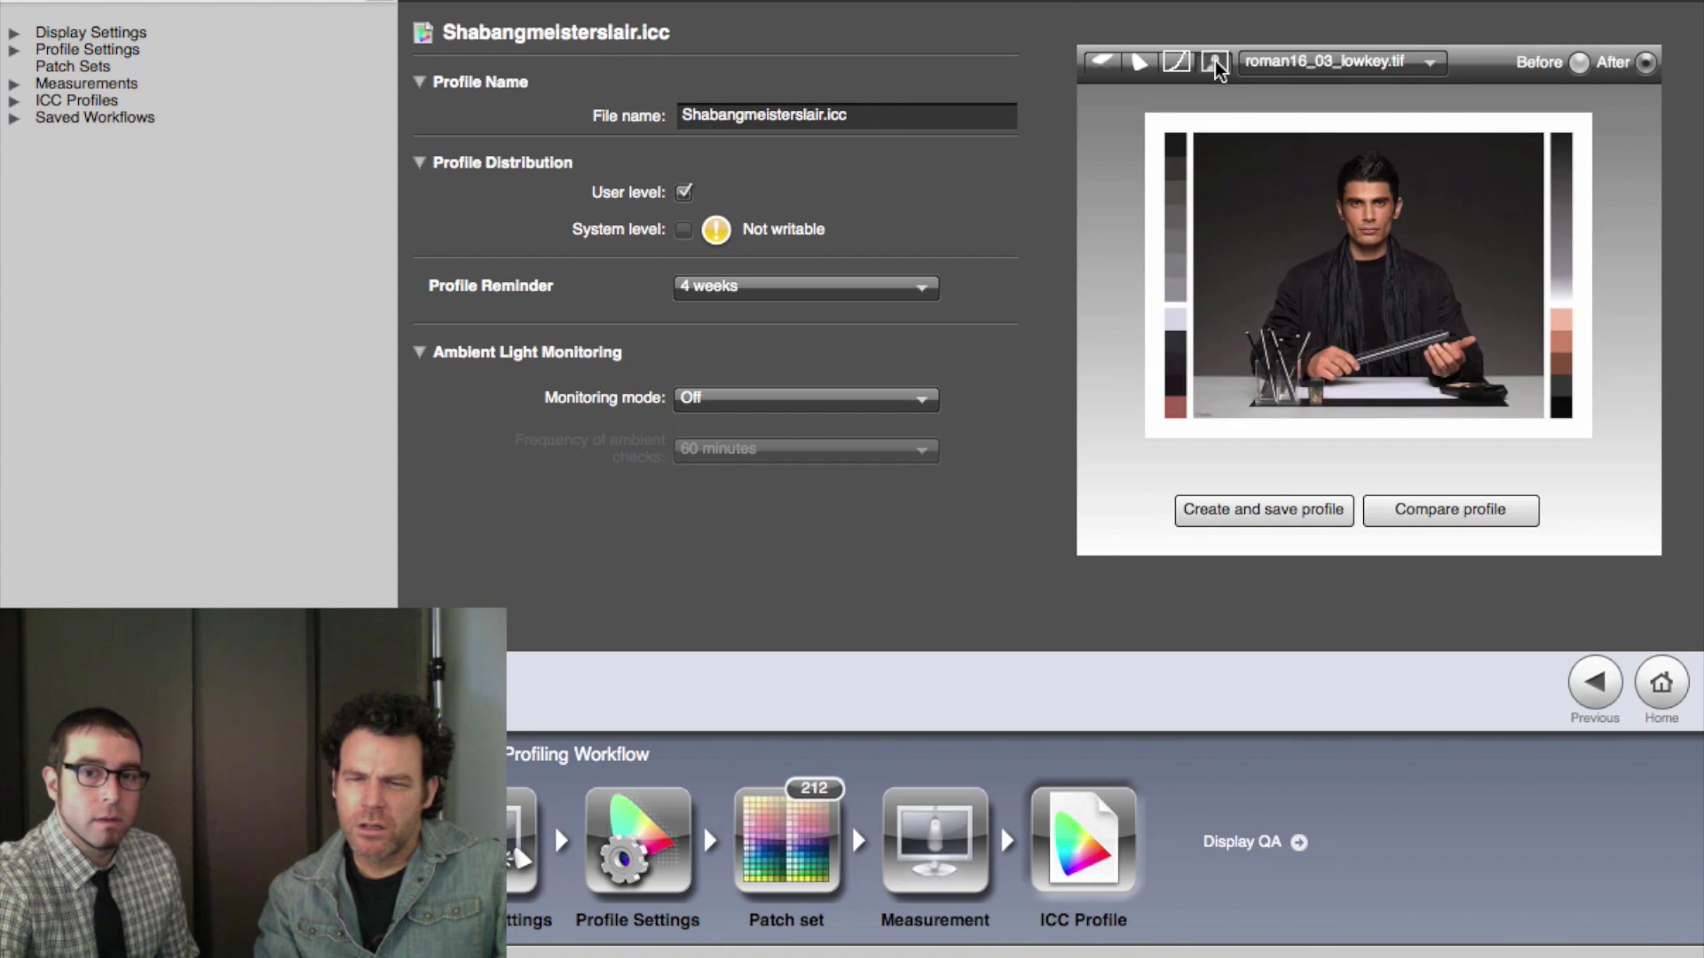
Compare Before/After on the current sample, then on roman16_10_olive.tif
{"action": "left_click", "coordinate": [1607, 71]}
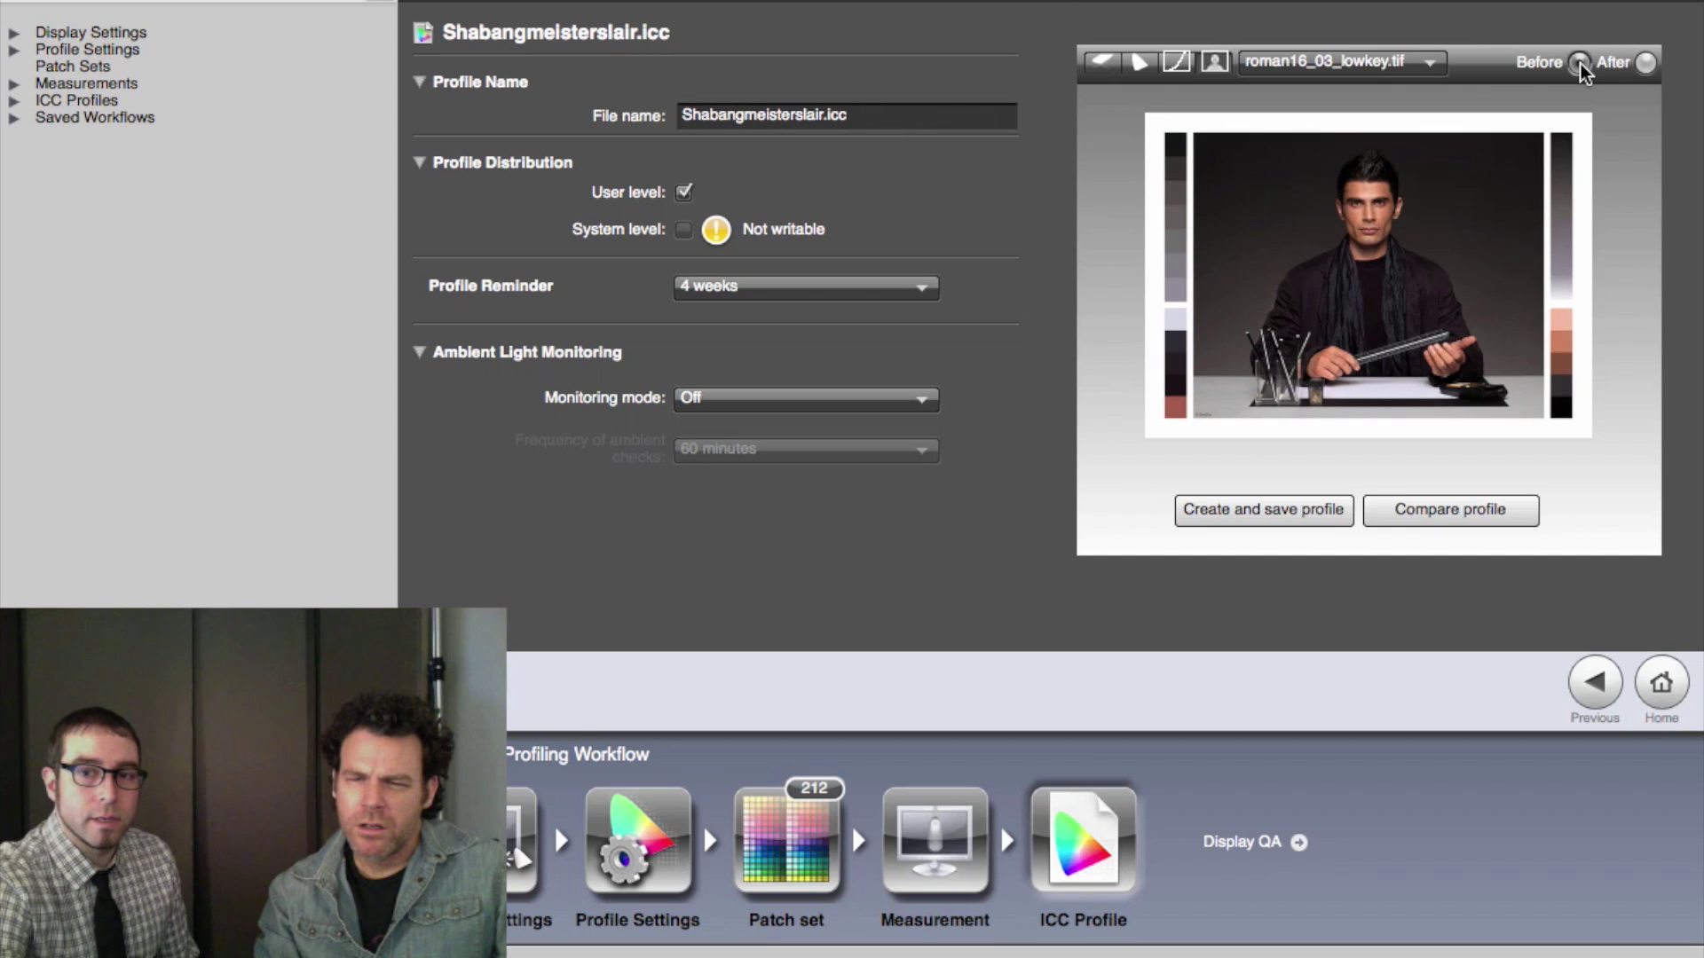
{"action": "left_click", "coordinate": [1642, 64]}
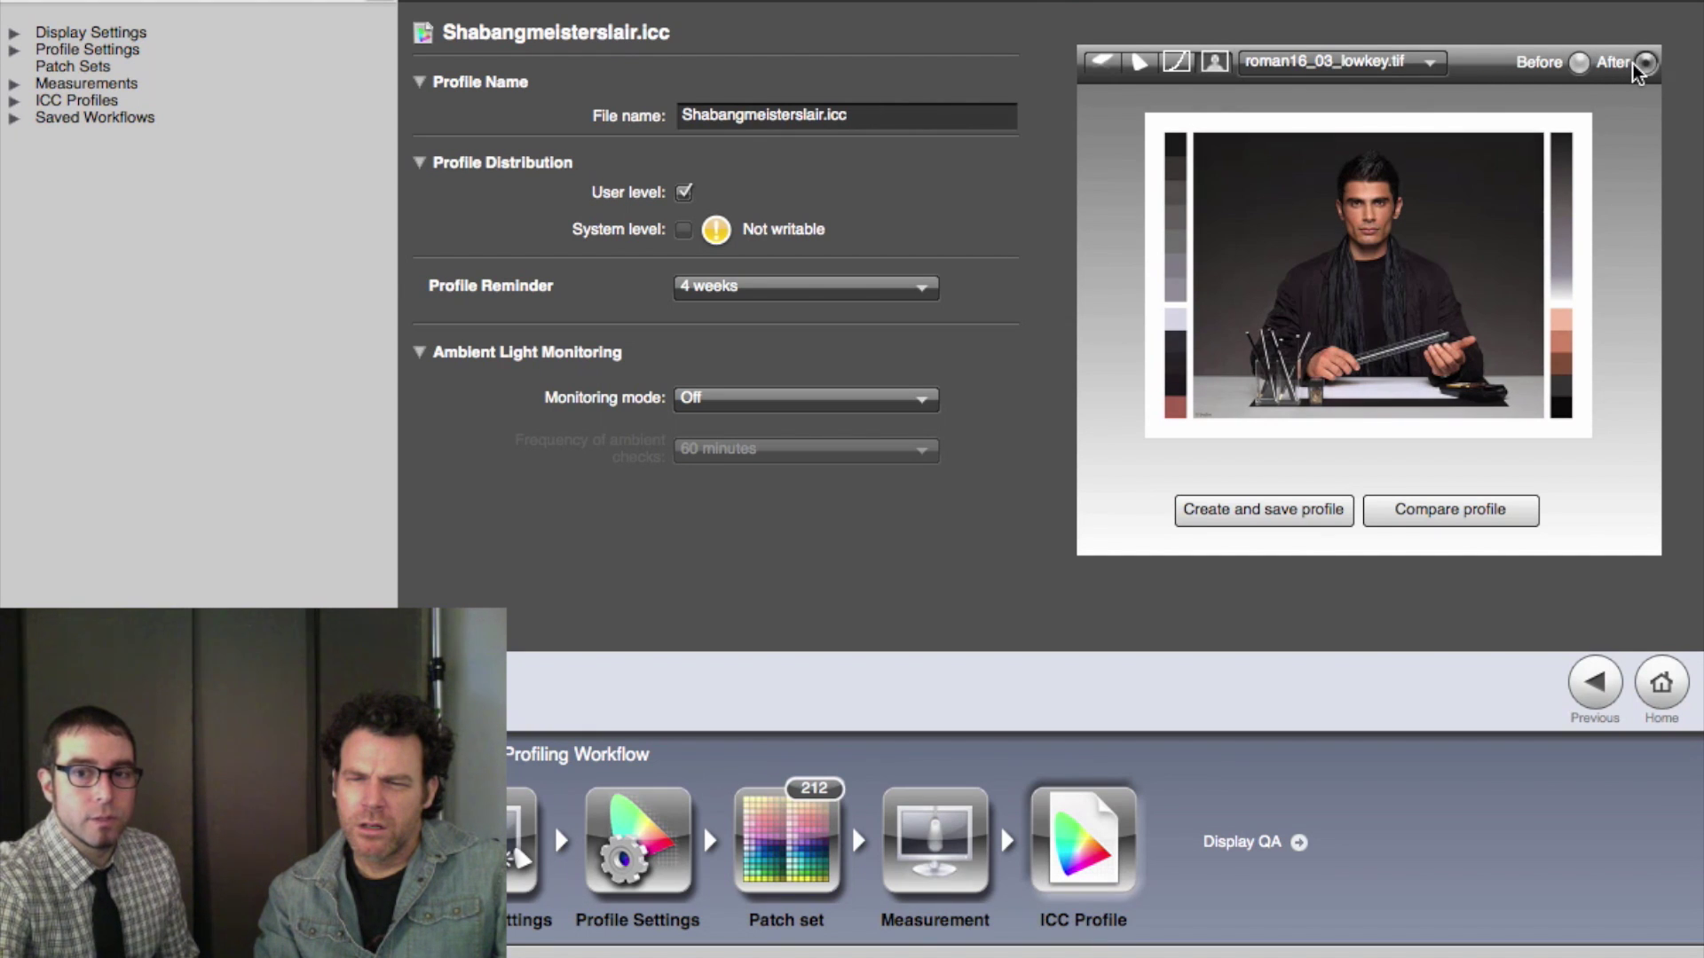
{"action": "left_click", "coordinate": [1429, 64]}
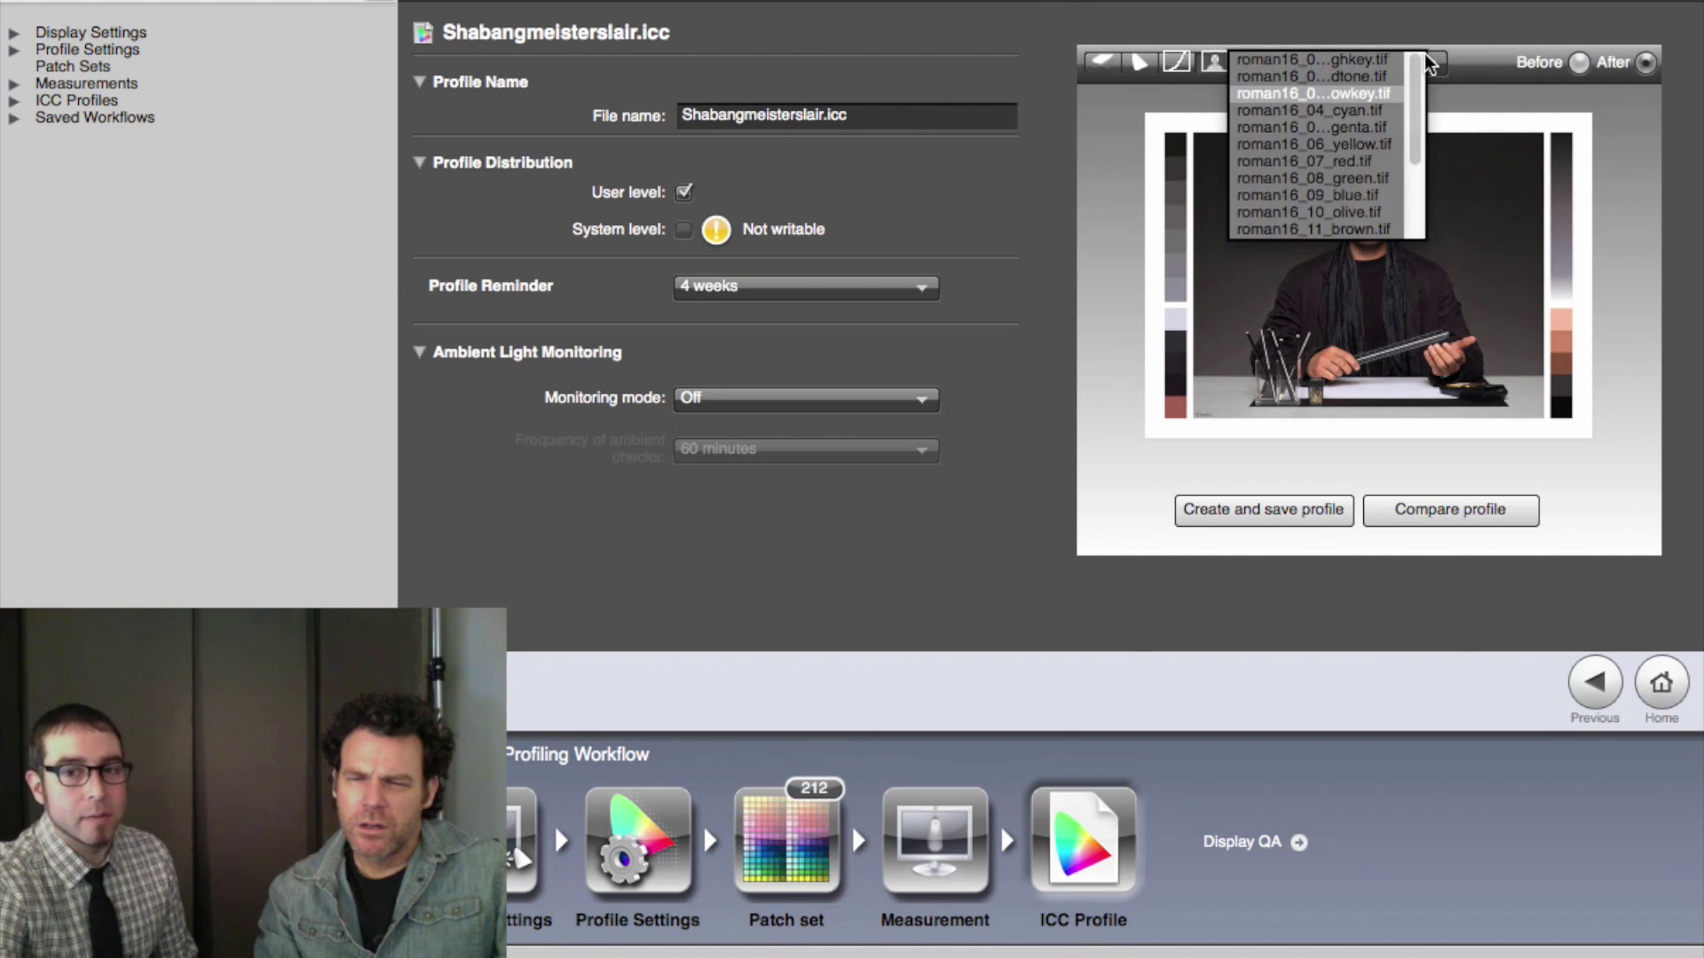
{"action": "left_click", "coordinate": [1382, 215]}
{"action": "left_click", "coordinate": [1580, 63]}
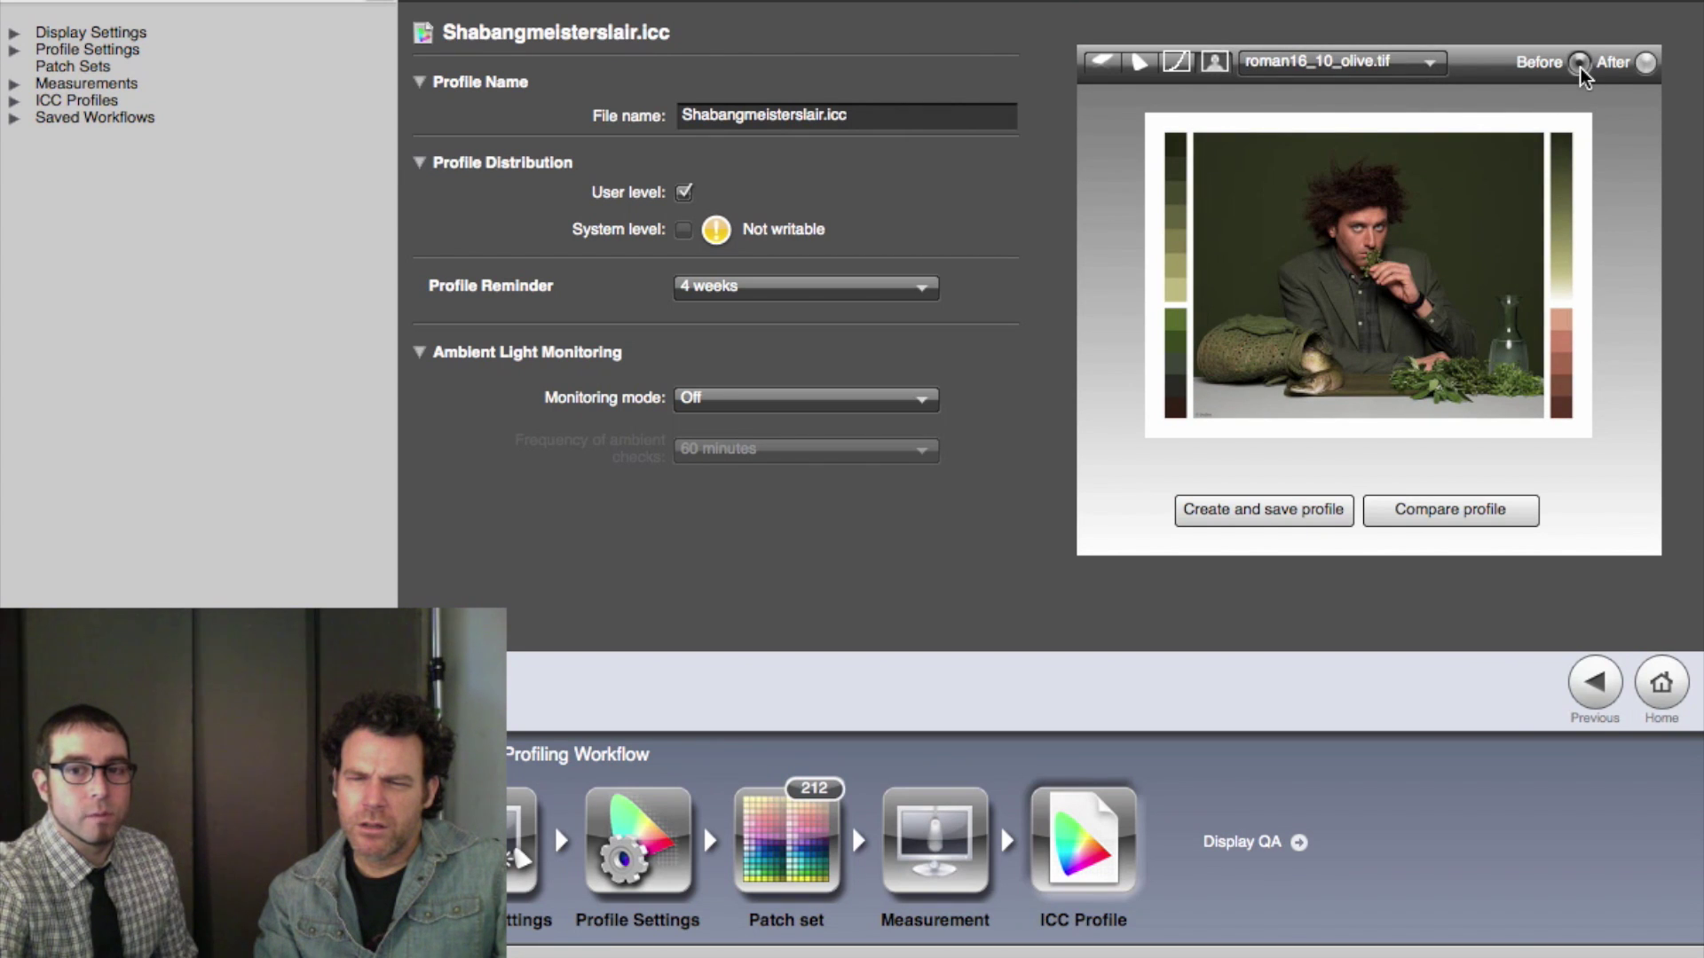
{"action": "left_click", "coordinate": [1640, 69]}
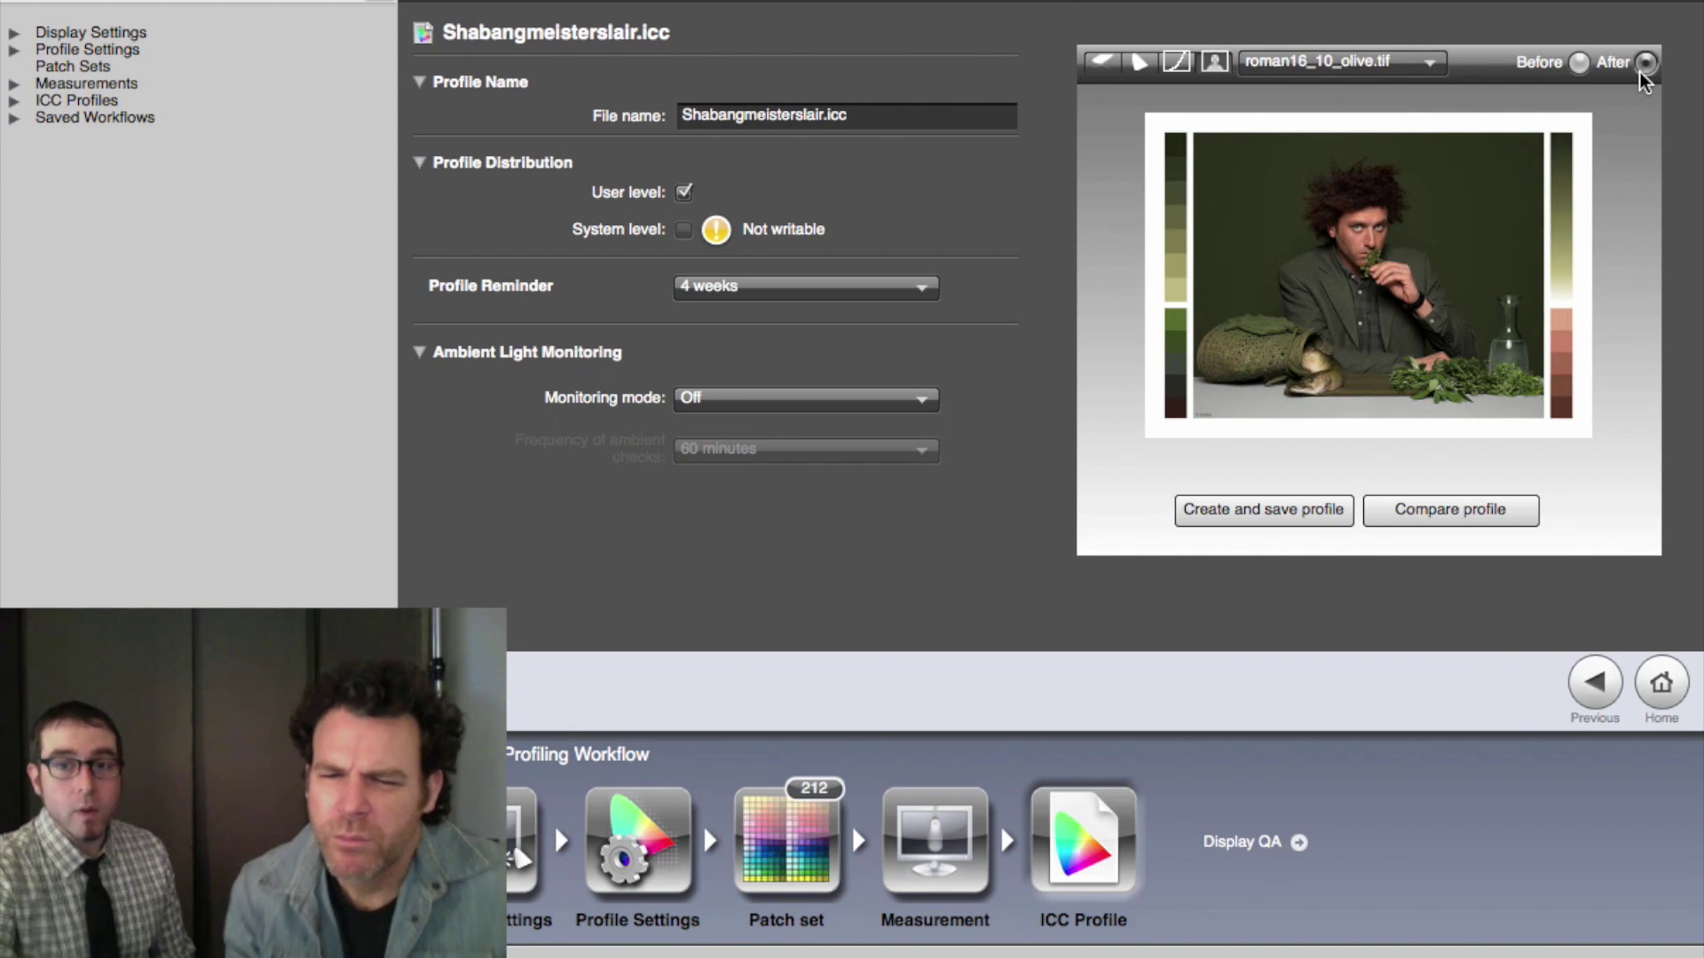
{"action": "left_click", "coordinate": [1579, 63]}
Switch the preview to roman16_01_highkey.tif and toggle between Before and After
{"action": "left_click", "coordinate": [1441, 62]}
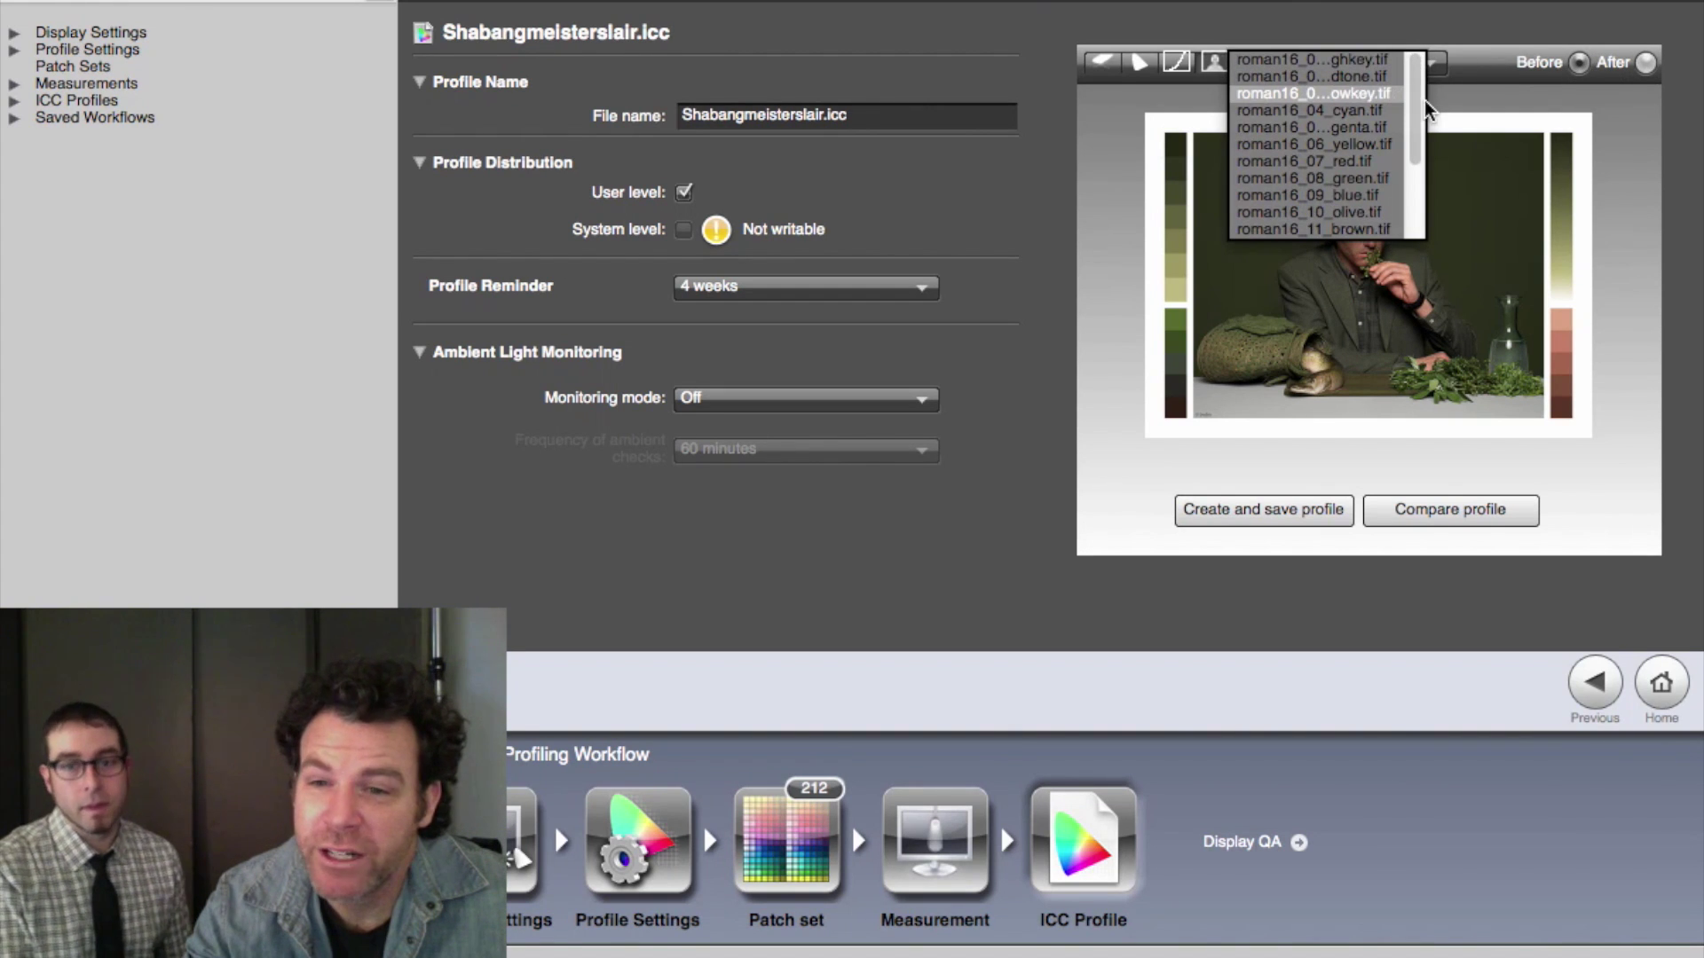
{"action": "left_click", "coordinate": [1408, 29]}
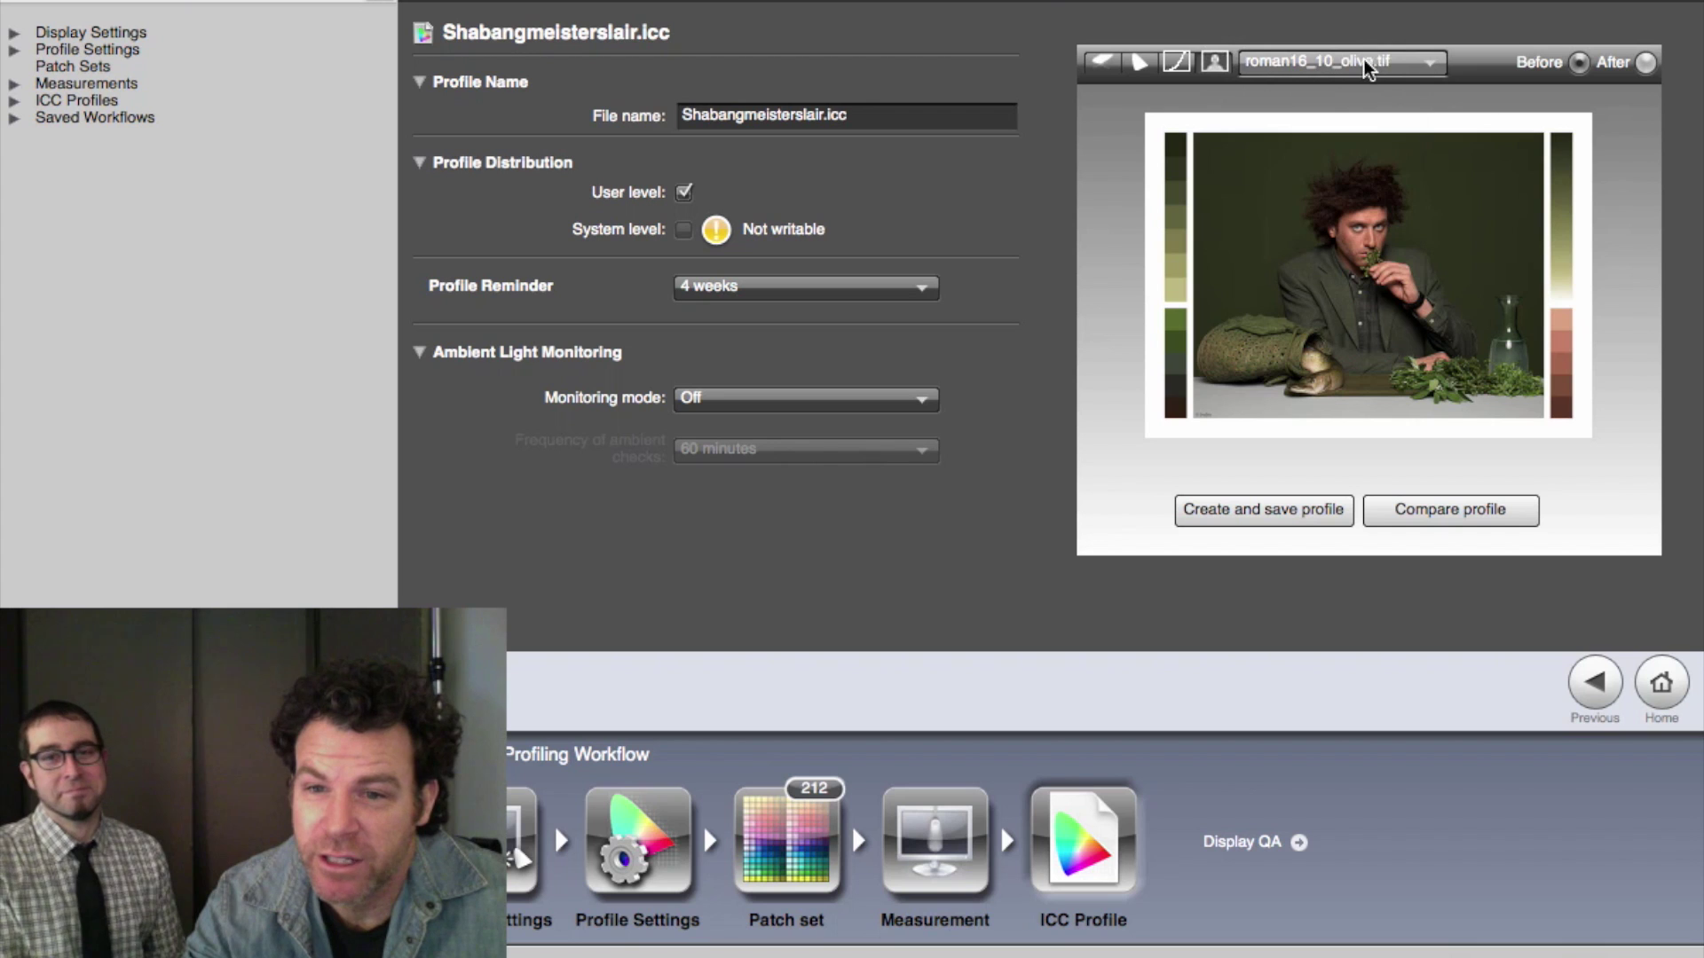
{"action": "left_click", "coordinate": [1424, 64]}
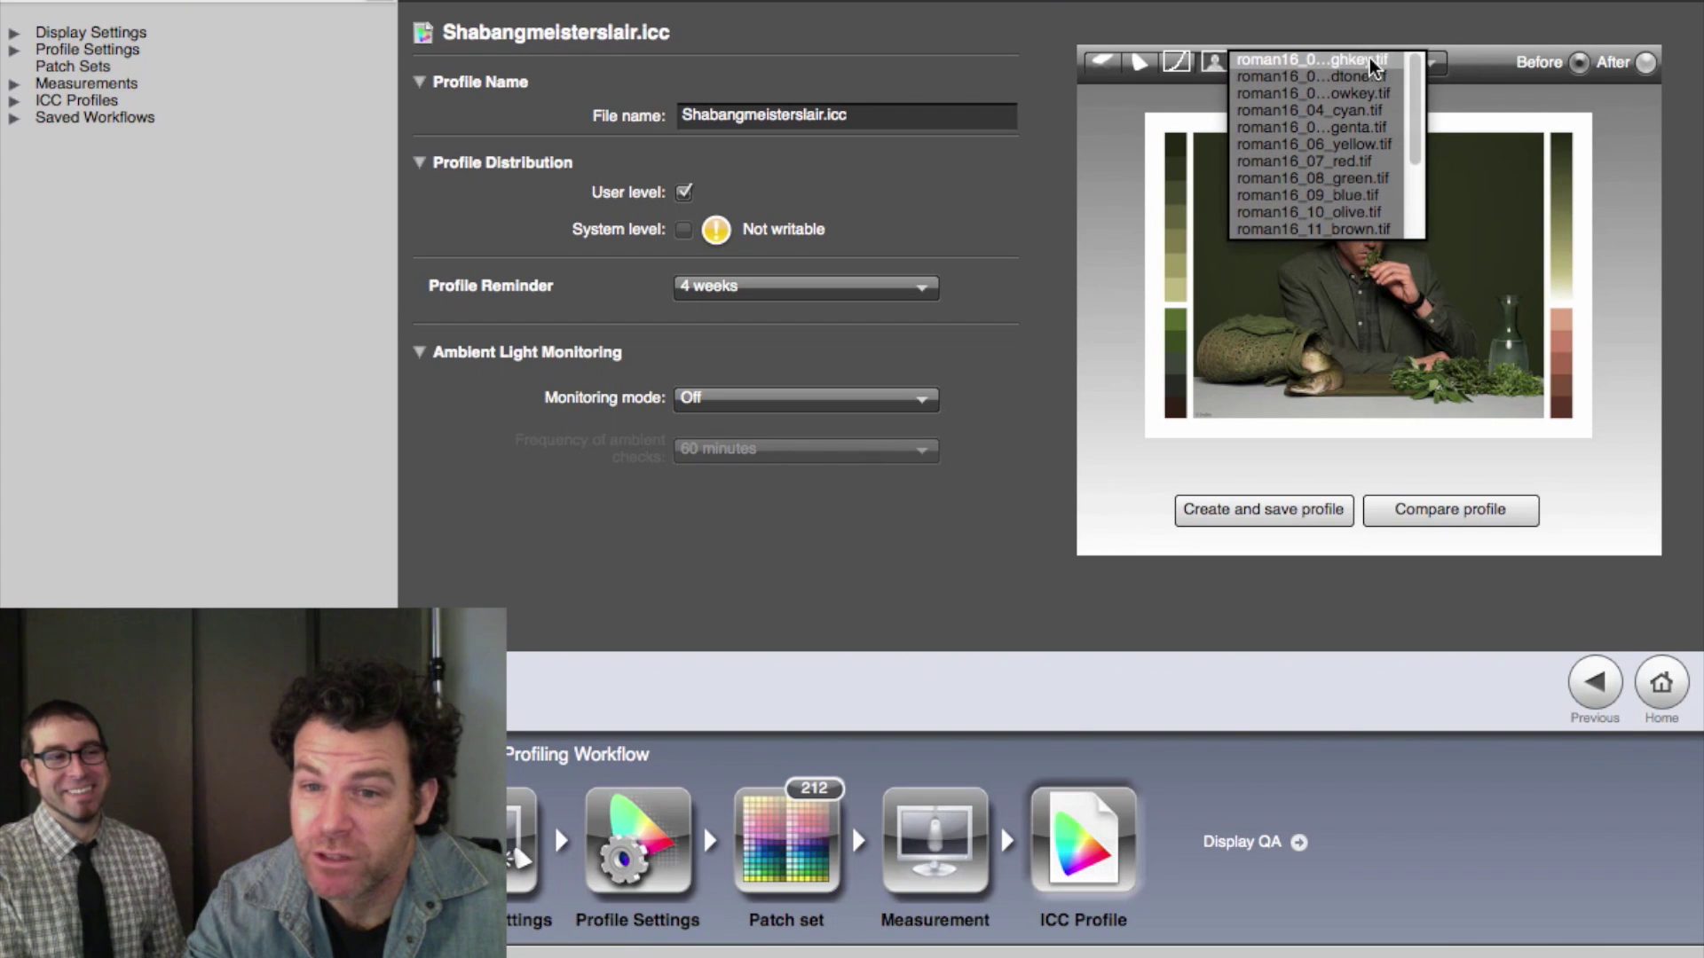
{"action": "left_click", "coordinate": [1370, 60]}
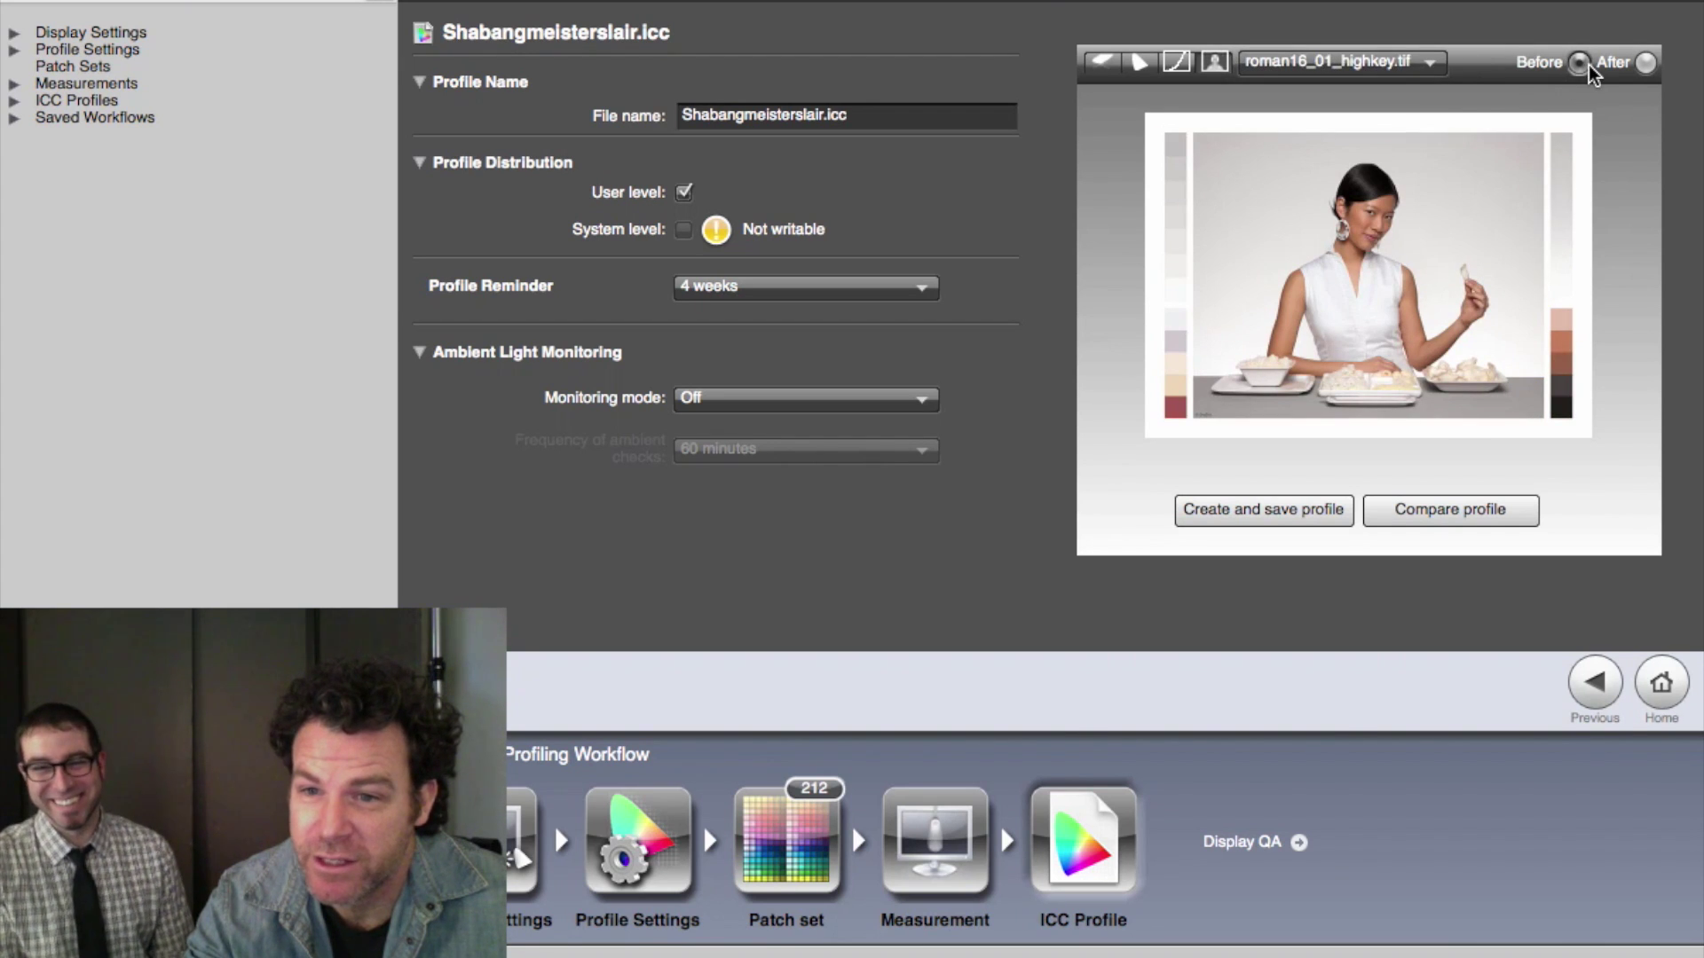
{"action": "left_click", "coordinate": [1646, 64]}
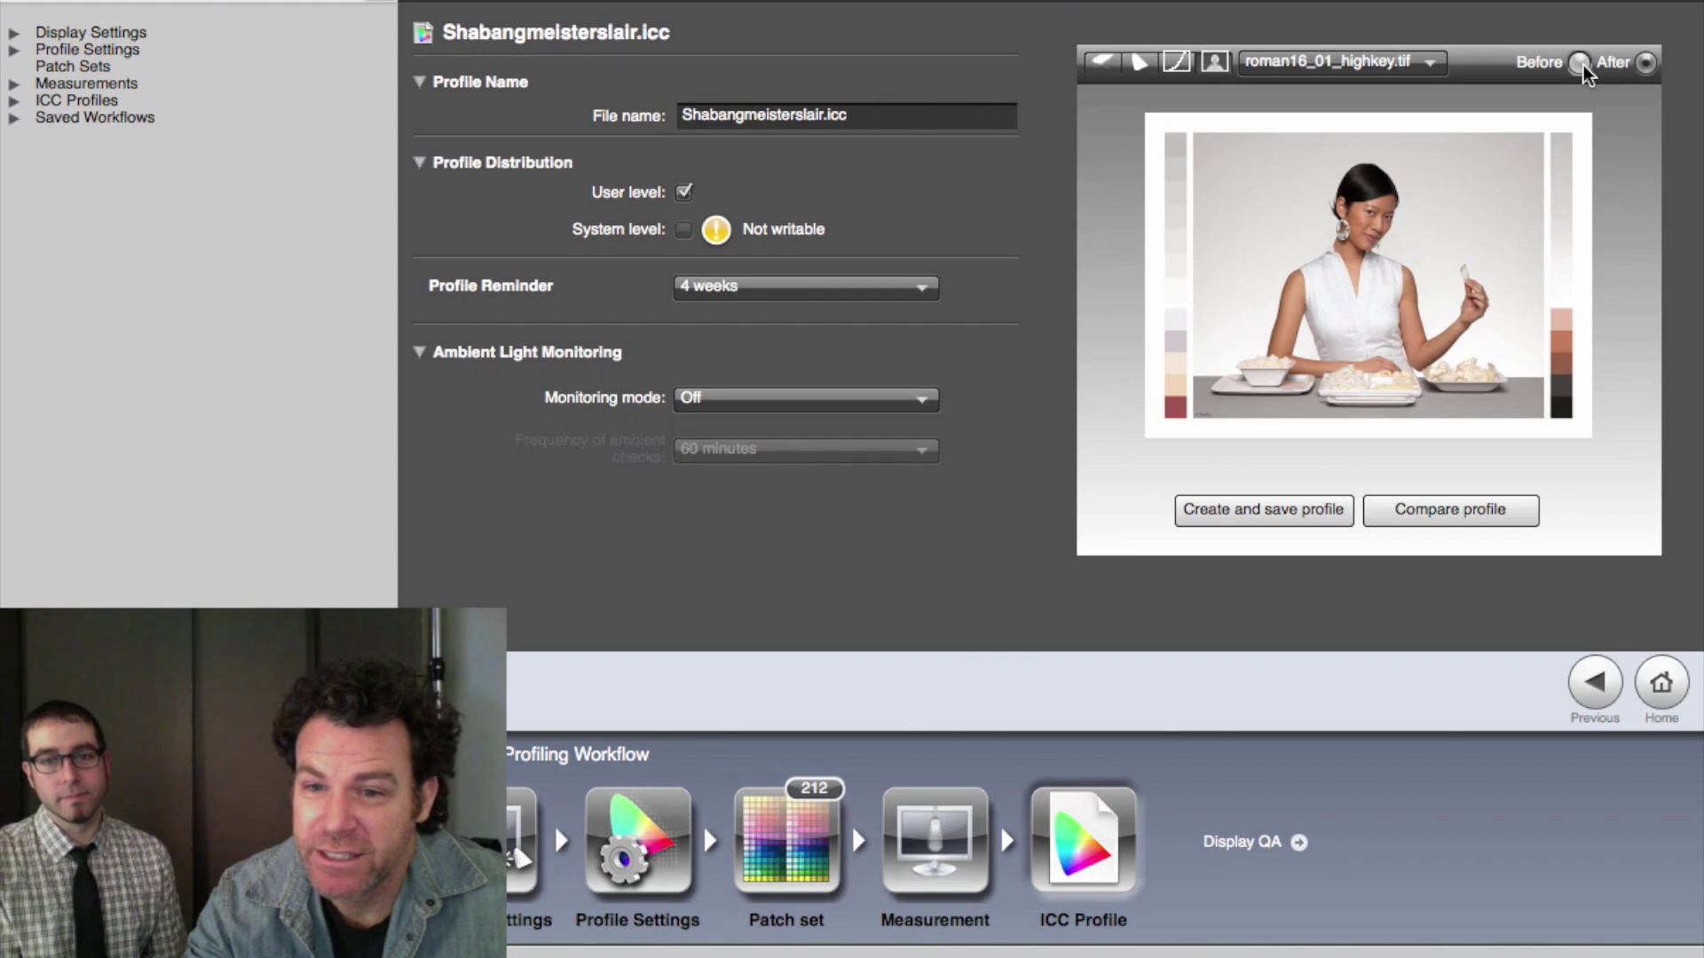
{"action": "left_click", "coordinate": [1580, 63]}
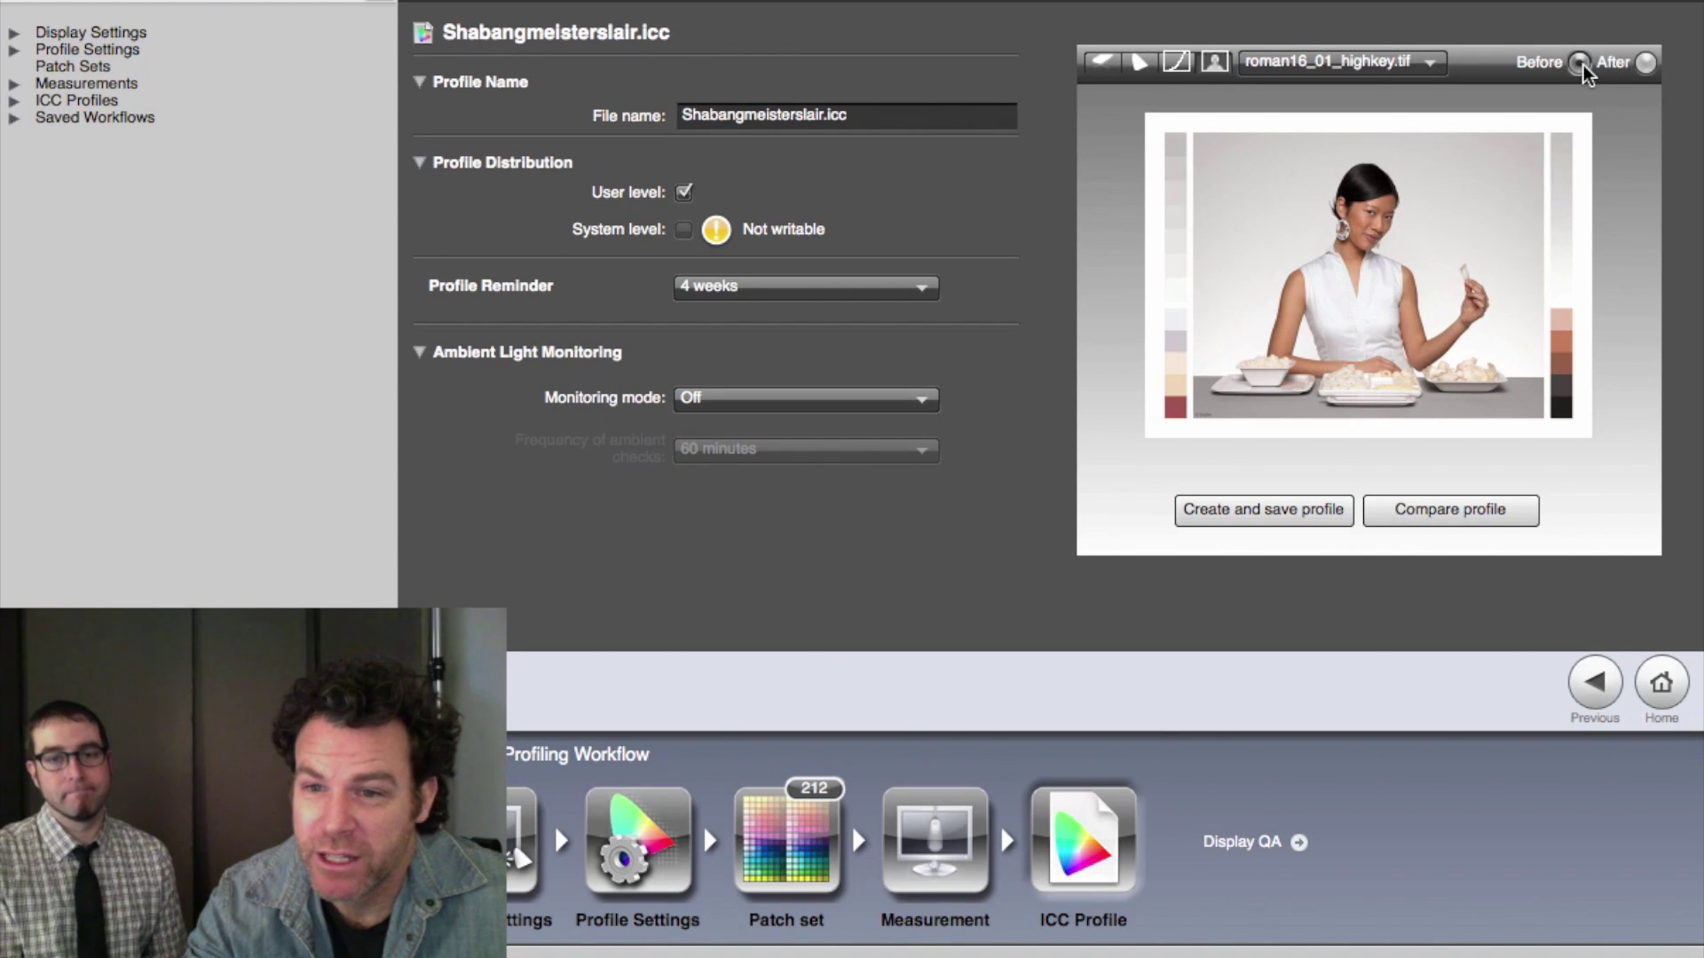
{"action": "left_click", "coordinate": [1645, 64]}
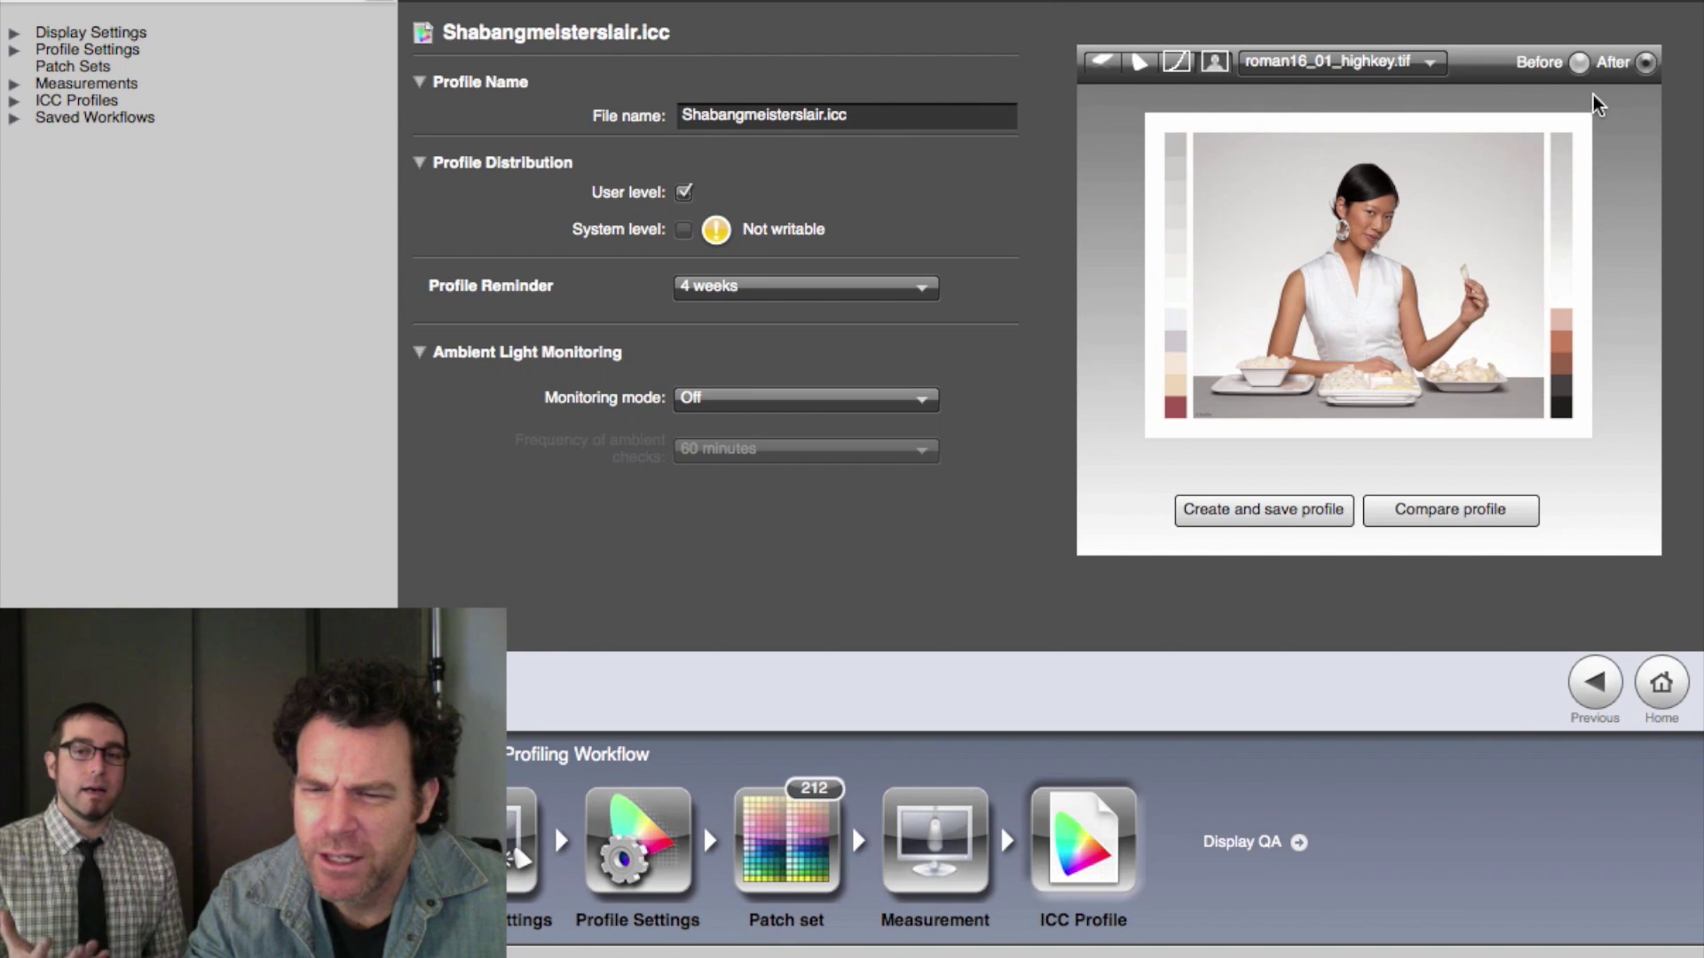
{"action": "left_click", "coordinate": [1579, 68]}
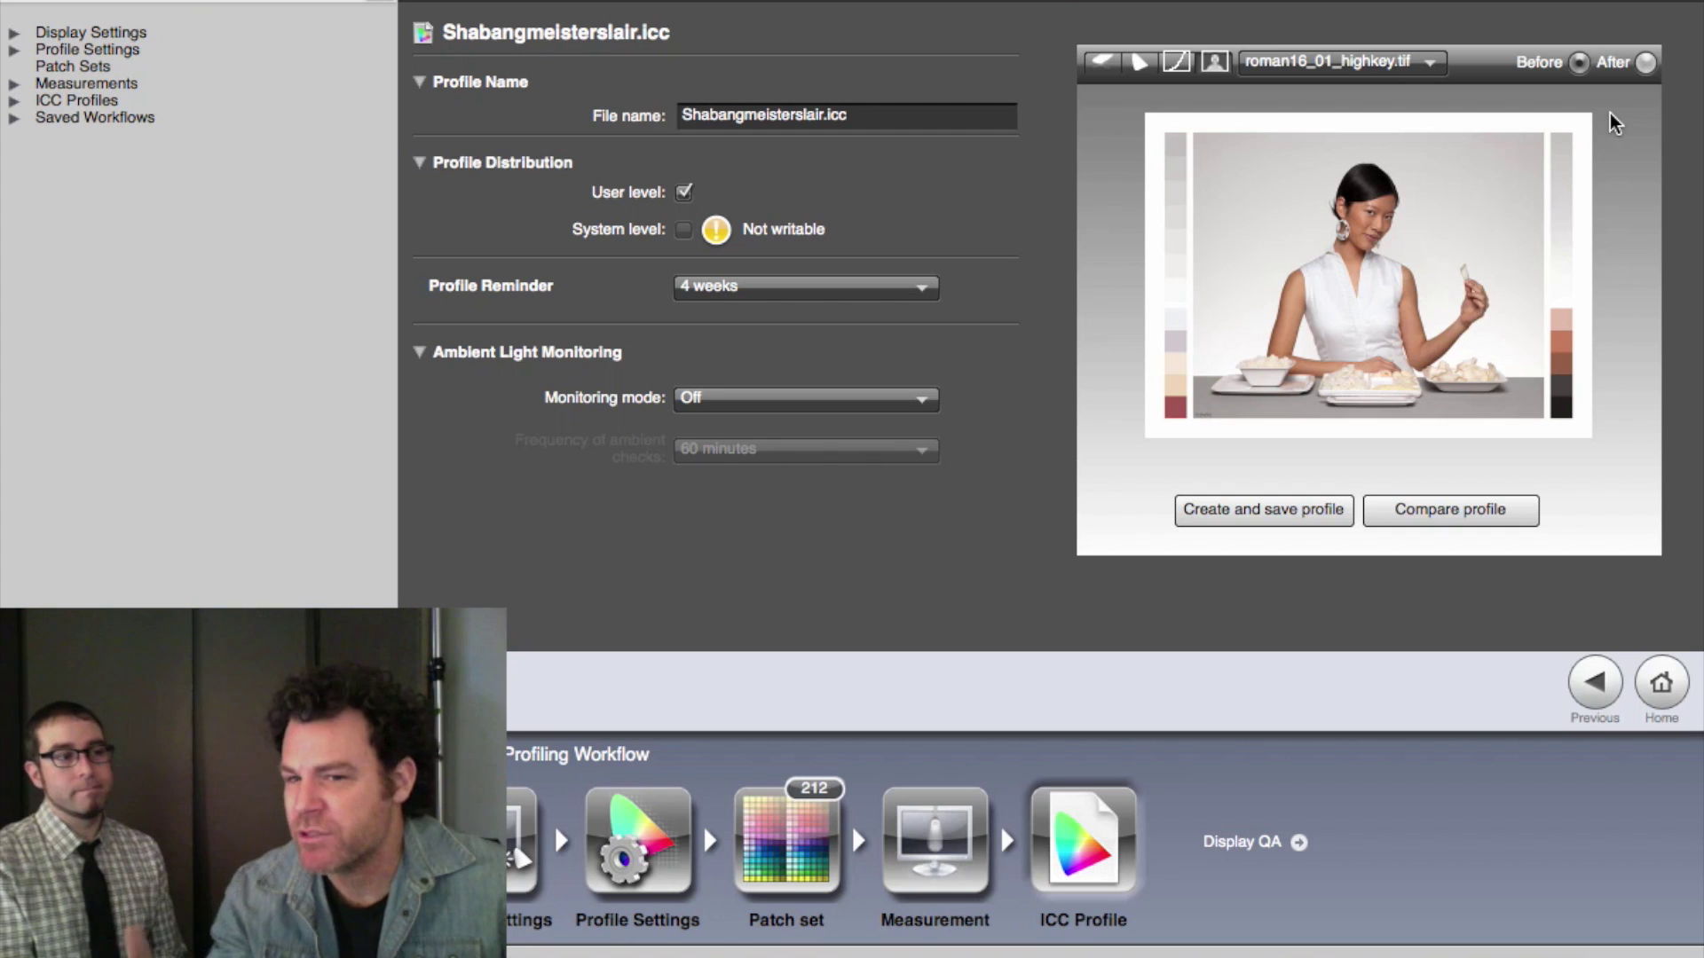